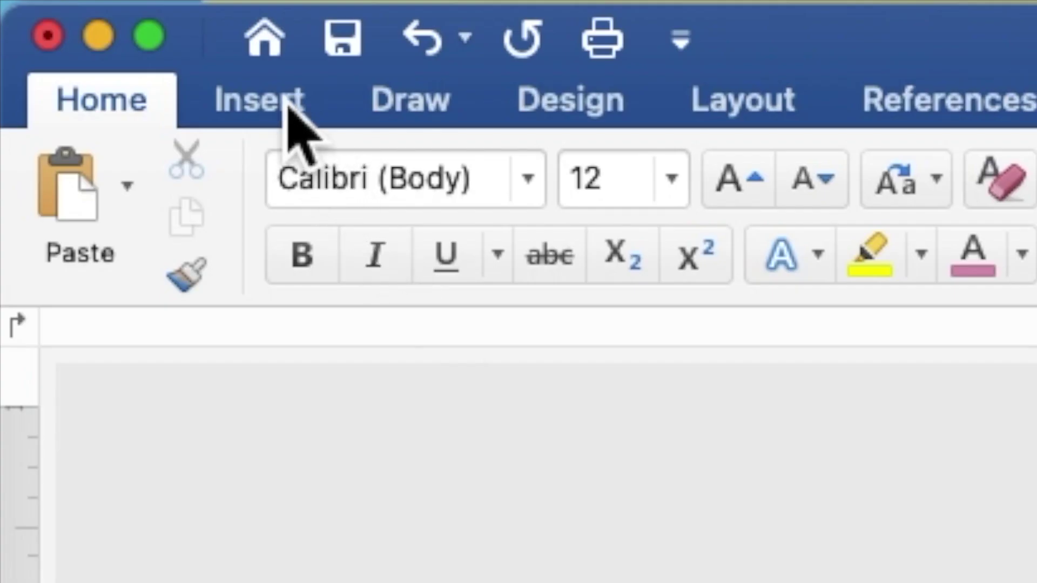
- Insert the picture 'VIOLET / PURPLE FLOWERS BACKGROUND.jpg' from file onto the blank page
left_click(290, 108)
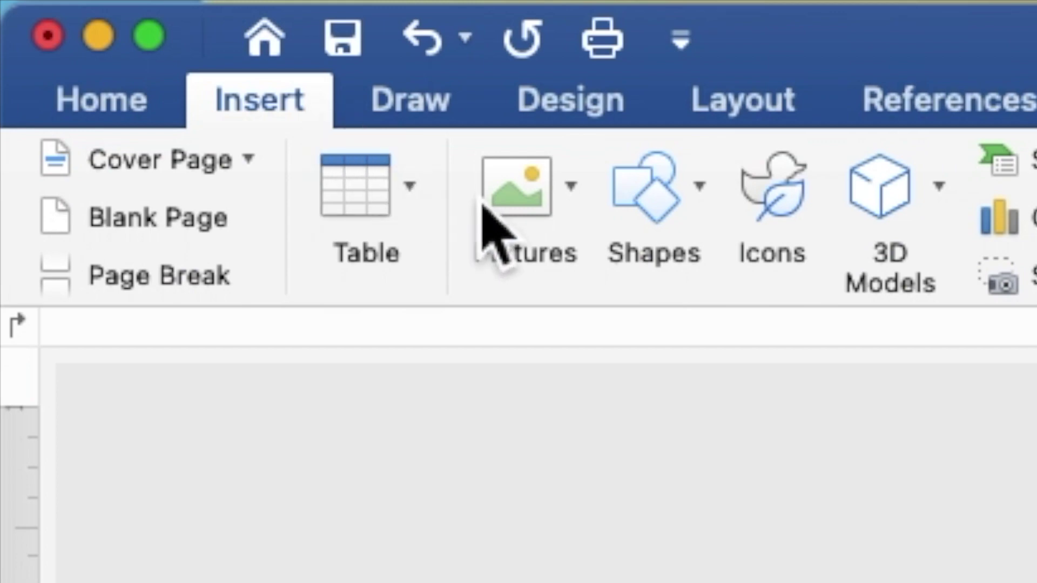
left_click(512, 215)
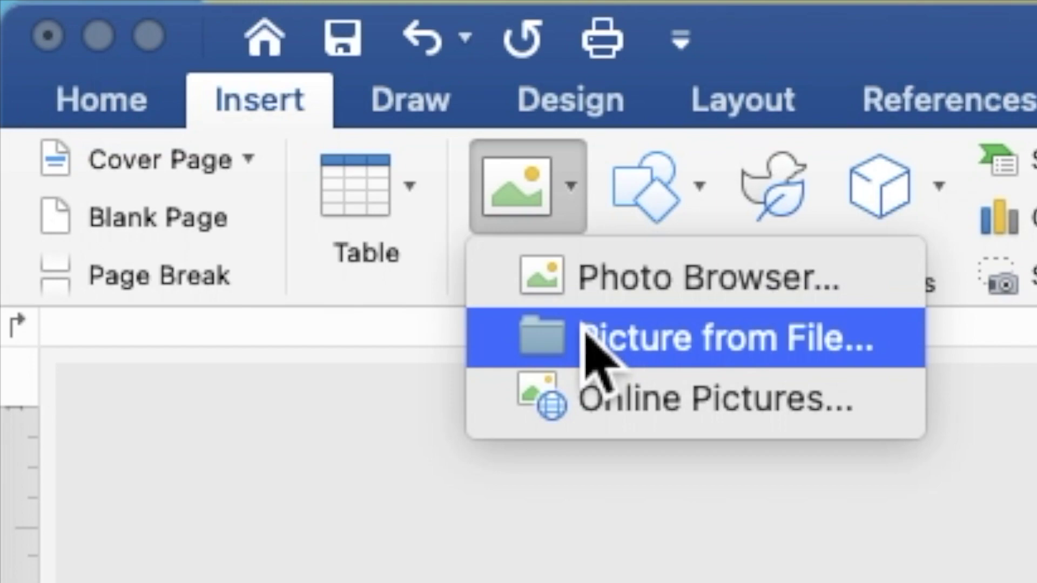
left_click(586, 331)
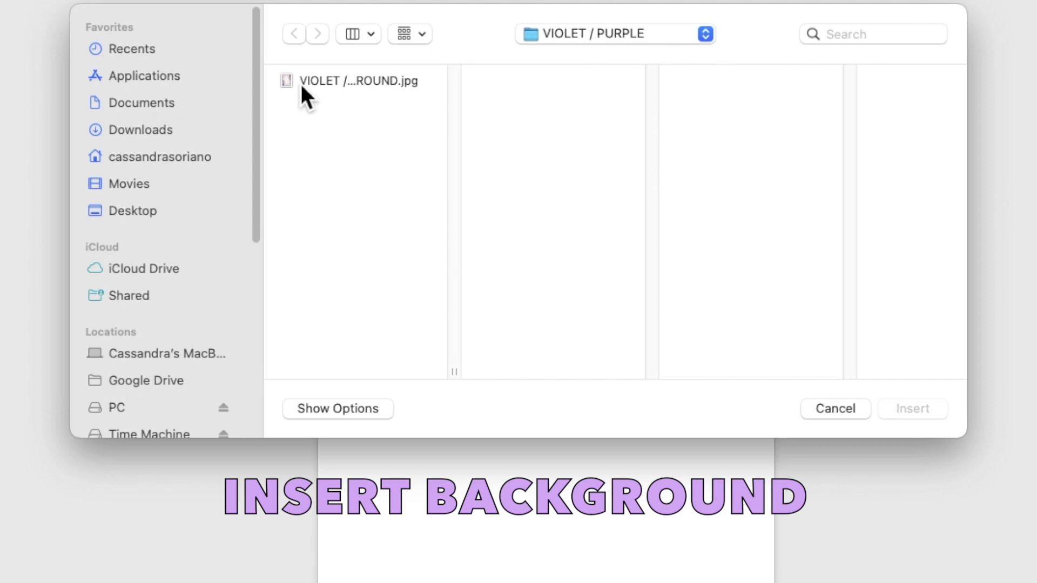
left_click(337, 144)
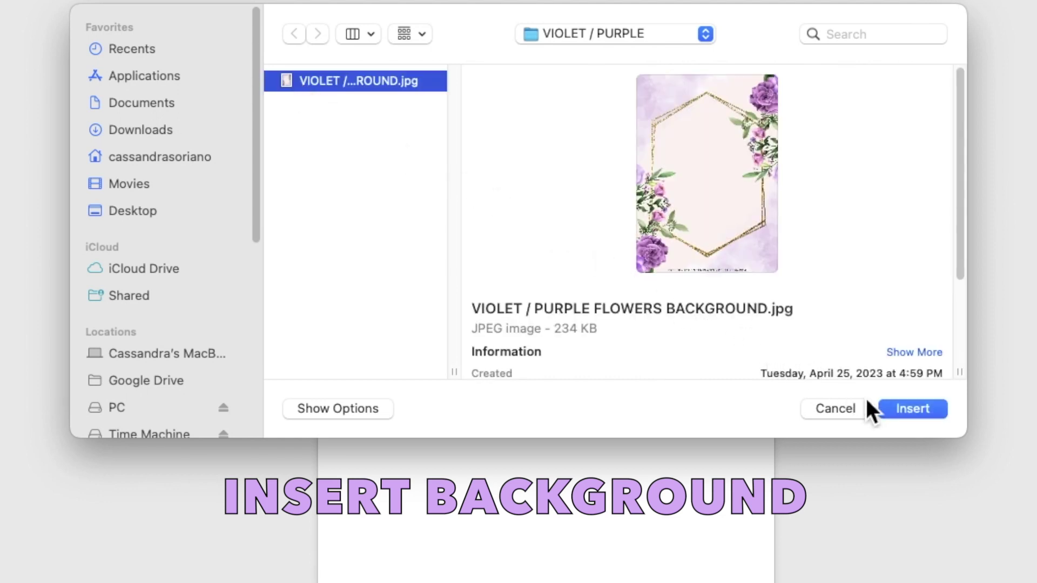
left_click(901, 410)
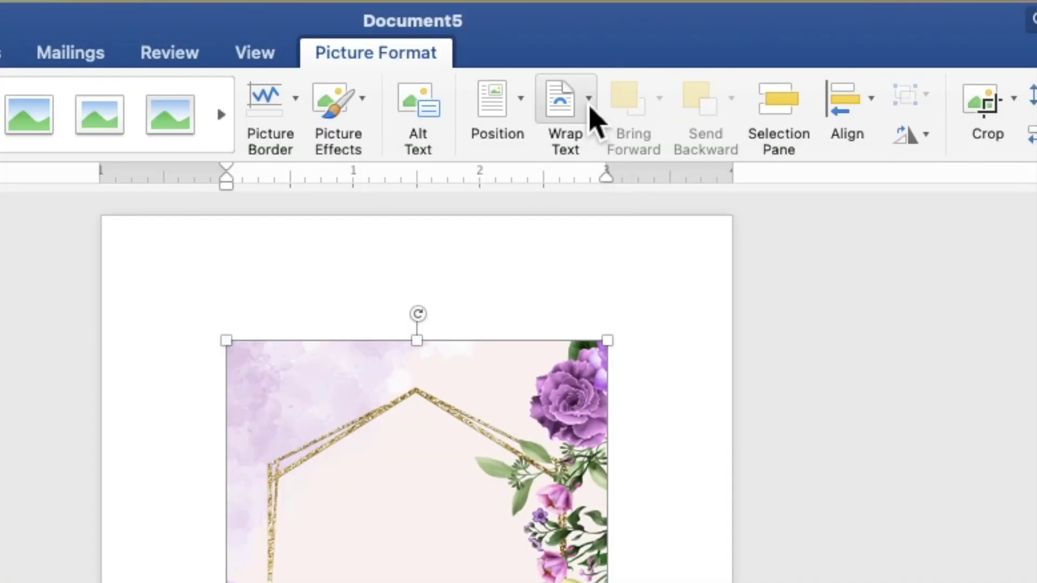
- Wrap the floral picture behind text and stretch it from the top-left to 7.18" × 5.13"
left_click(593, 113)
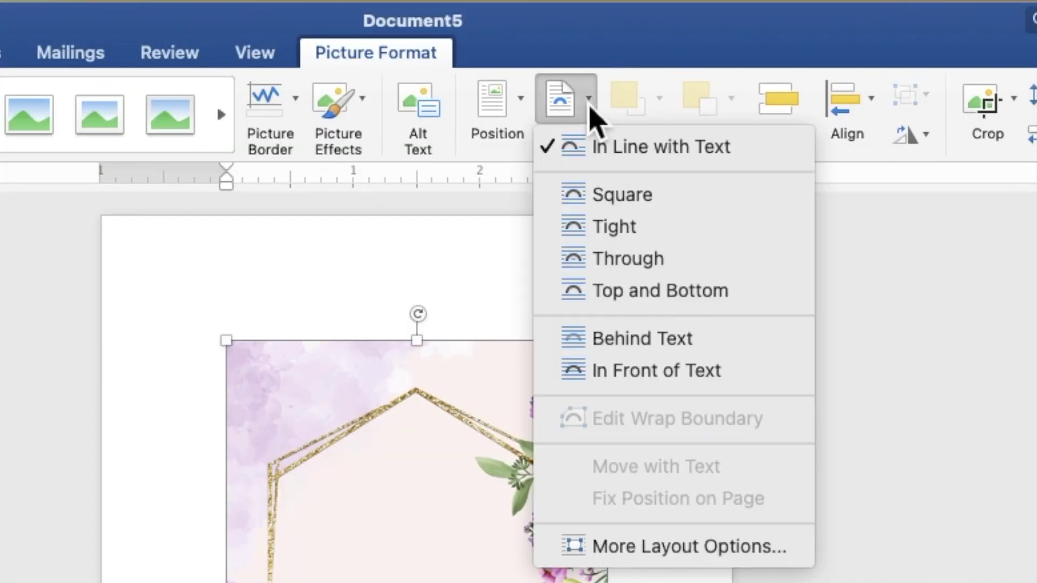
left_click(635, 346)
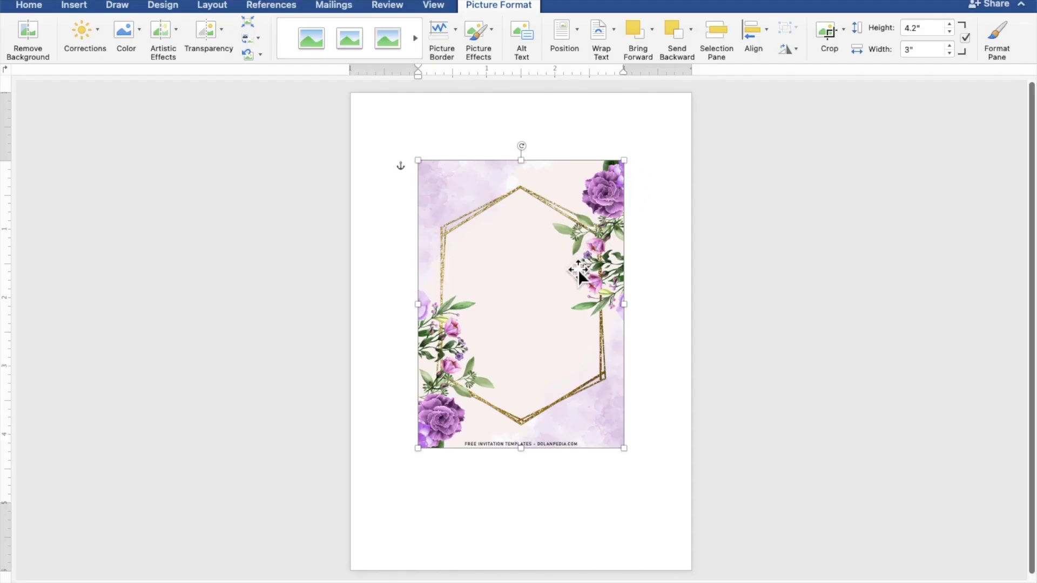
left_click_drag(578, 270, 510, 200)
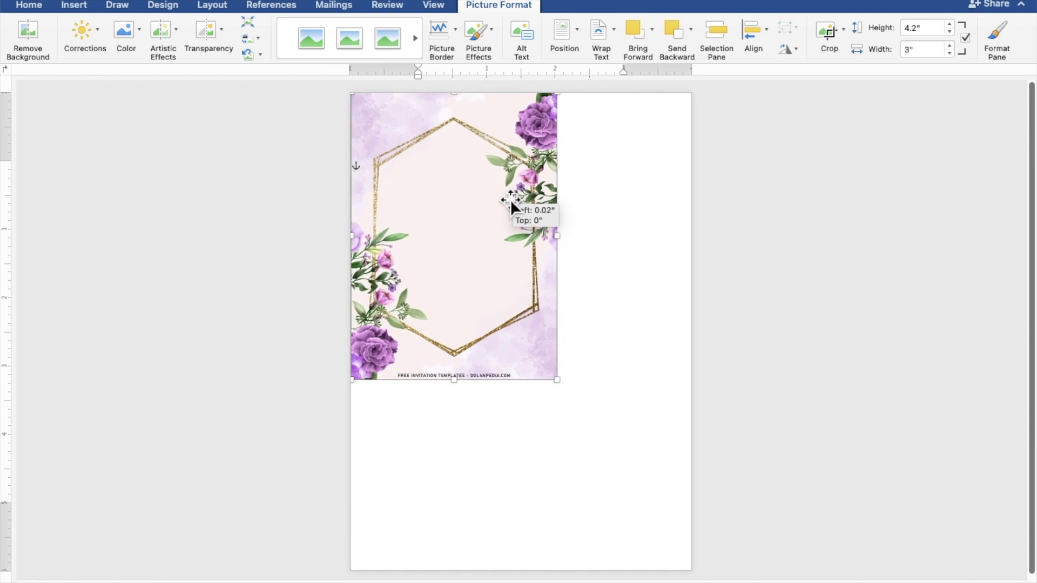
left_click_drag(510, 199, 509, 199)
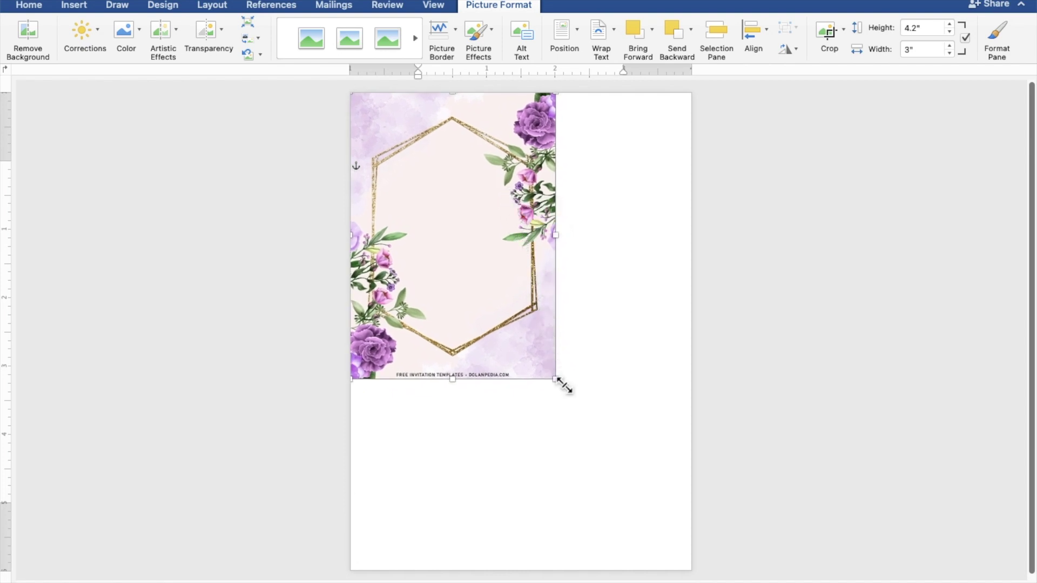
left_click_drag(564, 386, 701, 562)
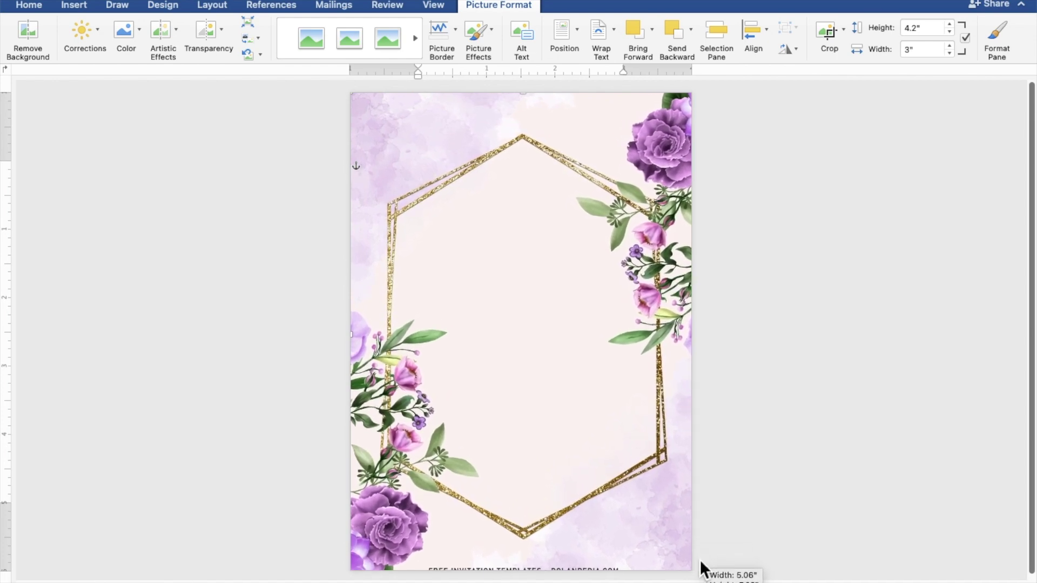
left_click_drag(700, 560, 704, 567)
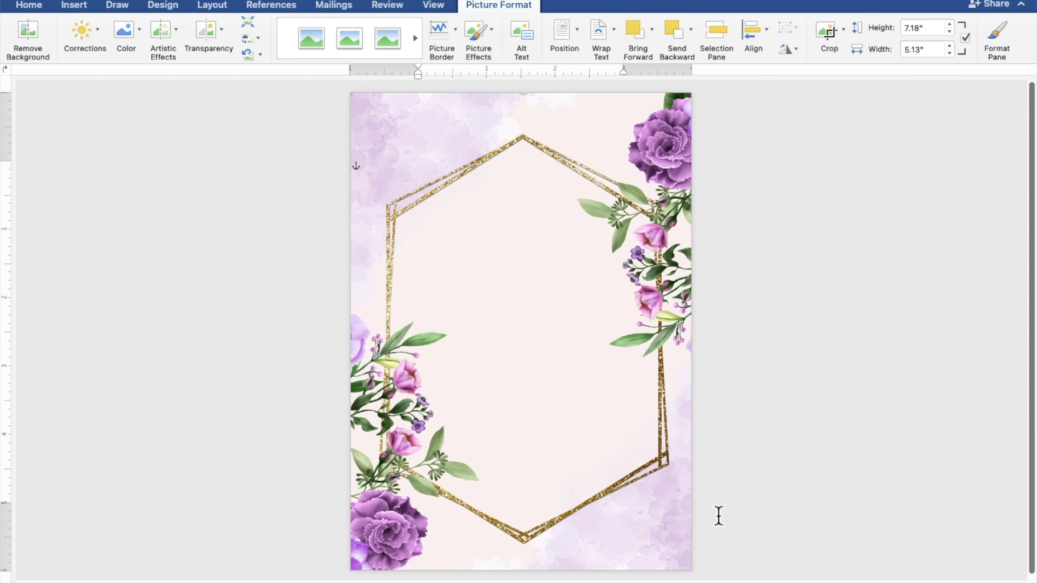
left_click(844, 428)
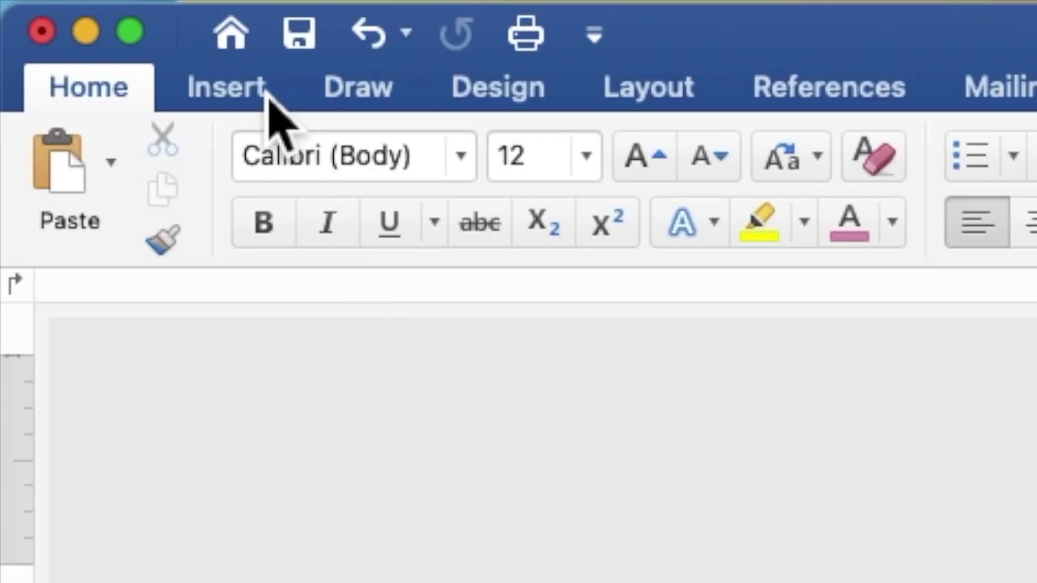
- Draw a 4.74" × 4.56" rectangle over the page centre and set it to hold text
left_click(267, 92)
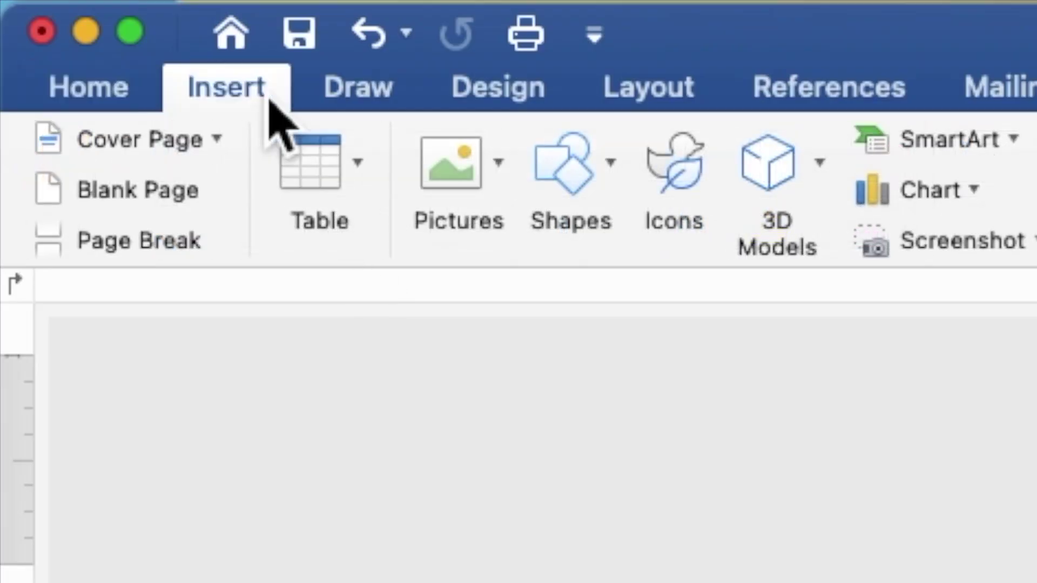
left_click(562, 168)
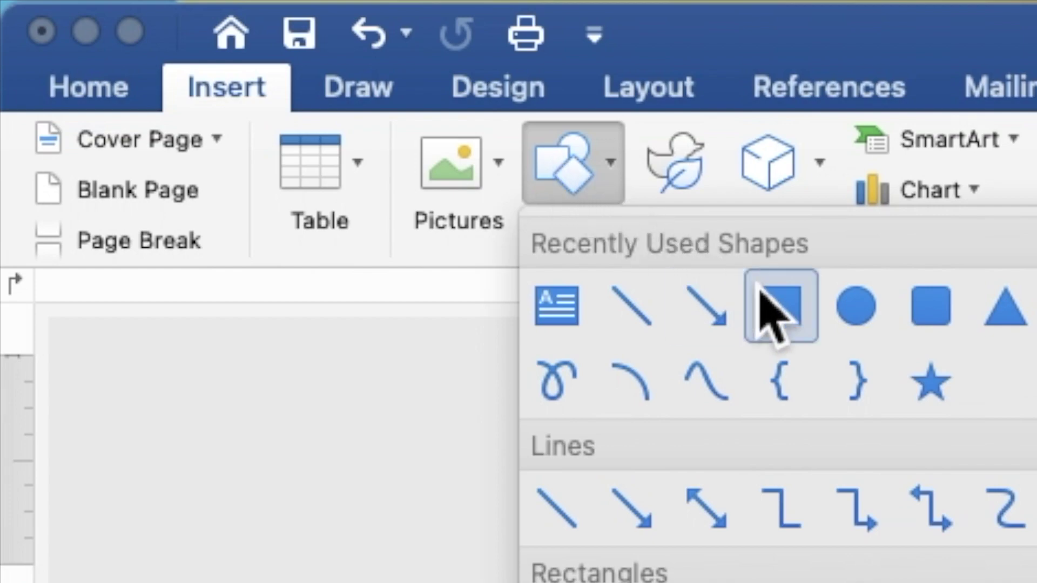
left_click(778, 303)
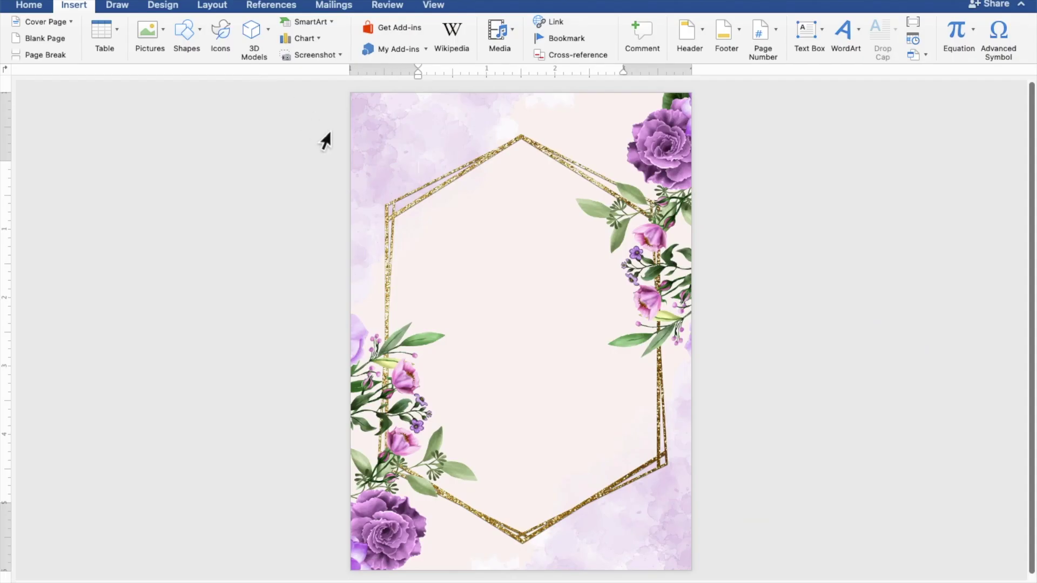
mouse_move(366, 193)
left_mouse_down()
mouse_move(519, 418)
mouse_move(685, 525)
left_mouse_up()
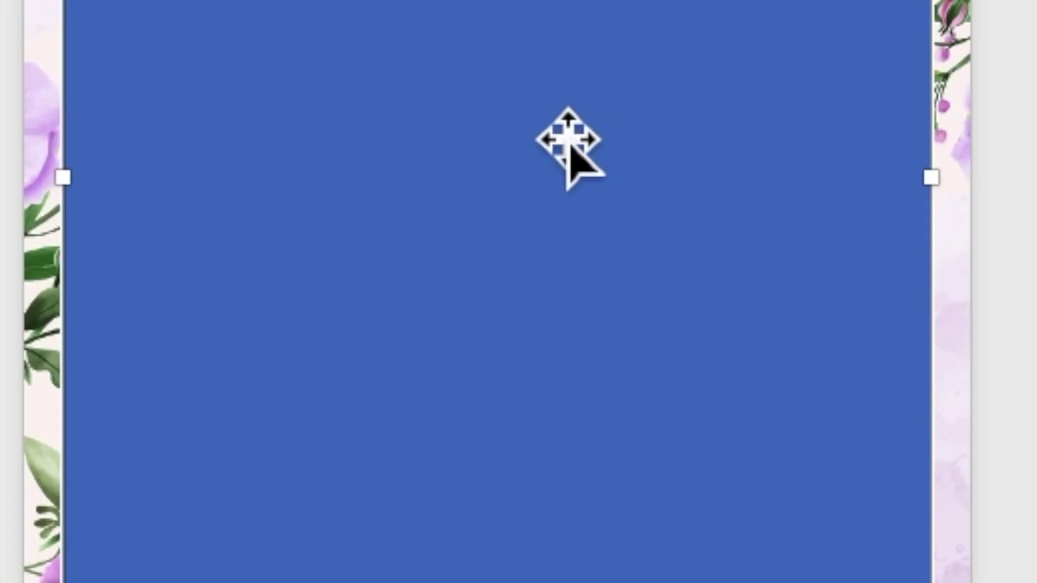
right_click(550, 120)
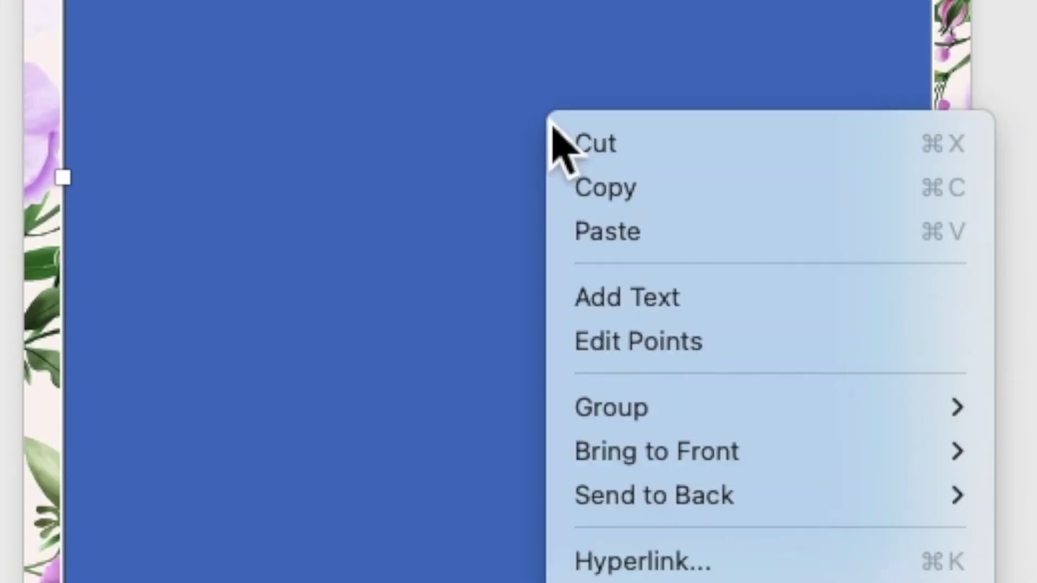
left_click(611, 302)
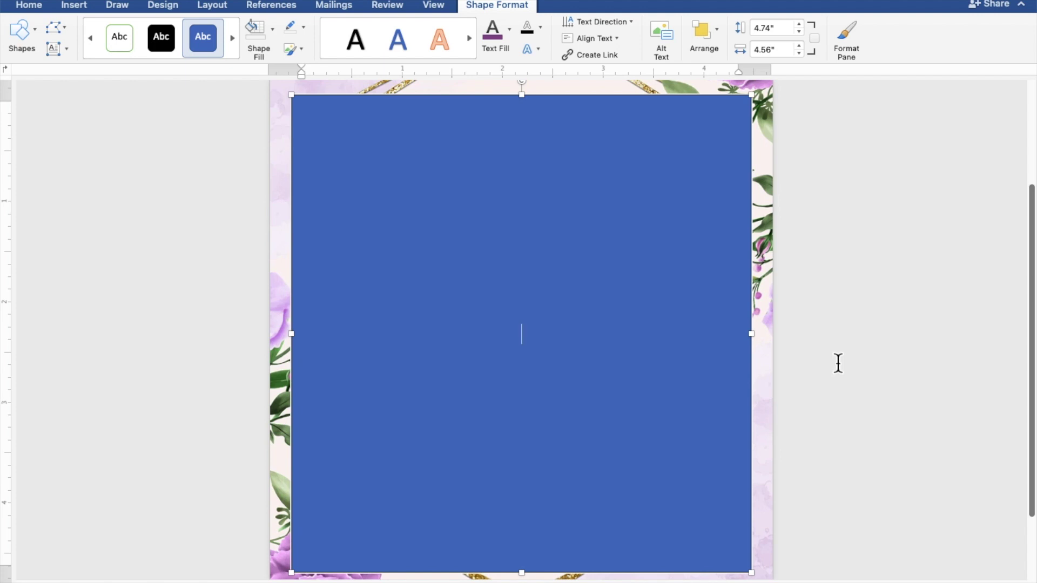
- Type 'TOGETHER WITH THEIR FAMILIES', the groom's name, 'AND' and the bride's name on separate lines
type("TOG")
type("ETHER WITH ")
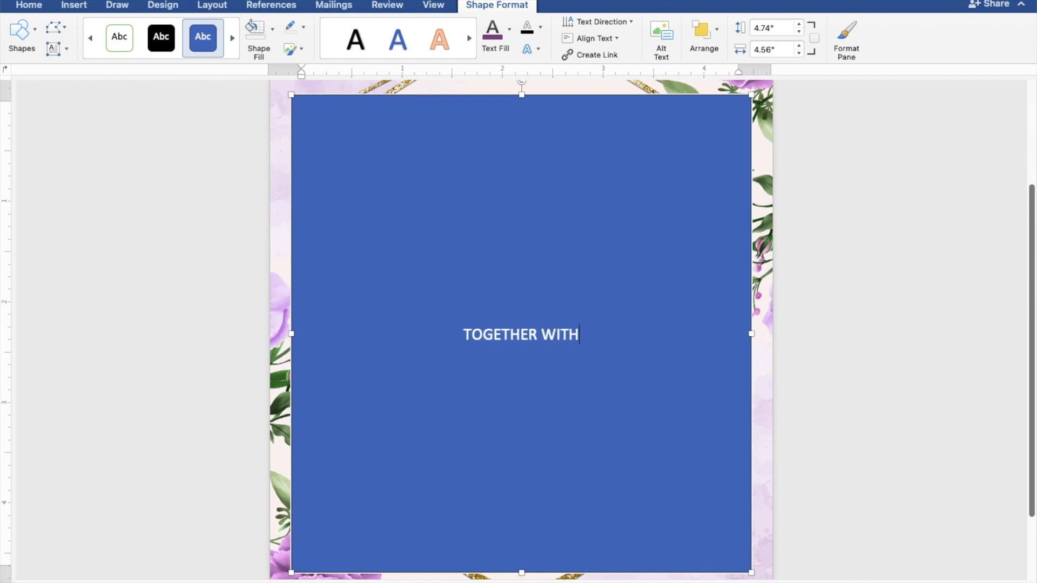
type("THEIR FAMILIES")
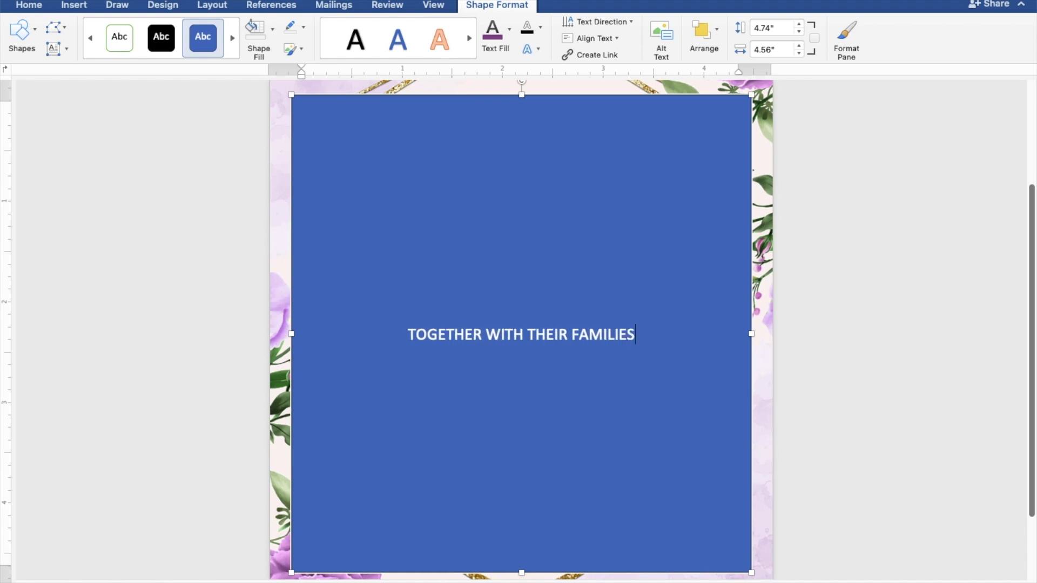
key("Return")
key("Return")
key("Return")
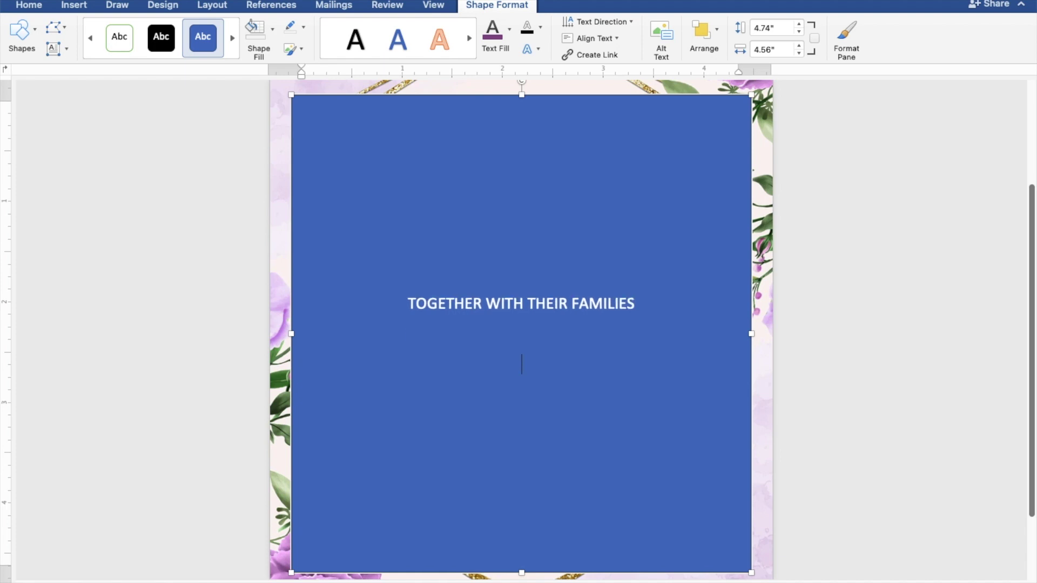
type("Ken ")
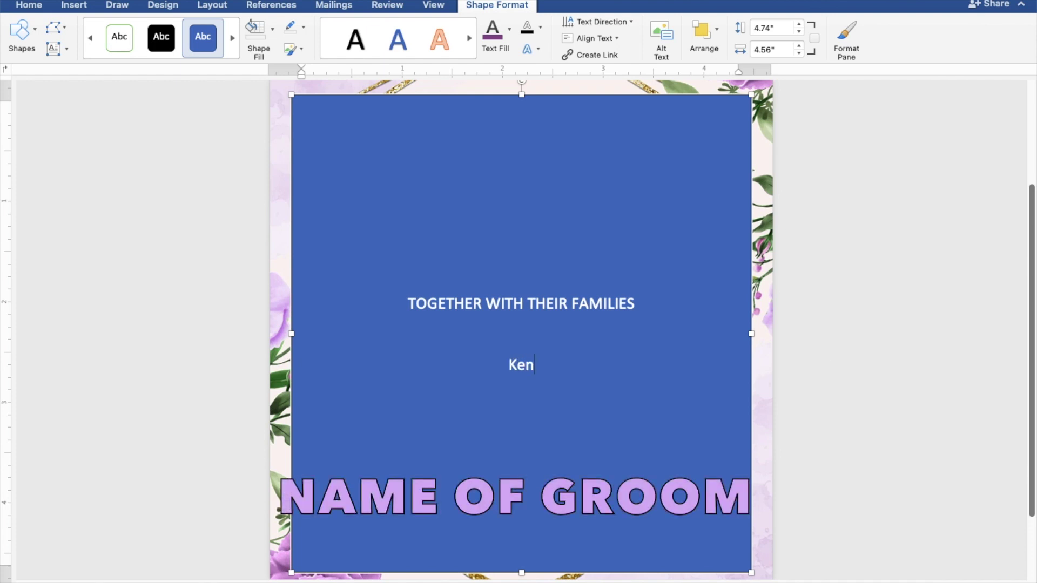
type("a")
key("BackSpace")
type("Aquino")
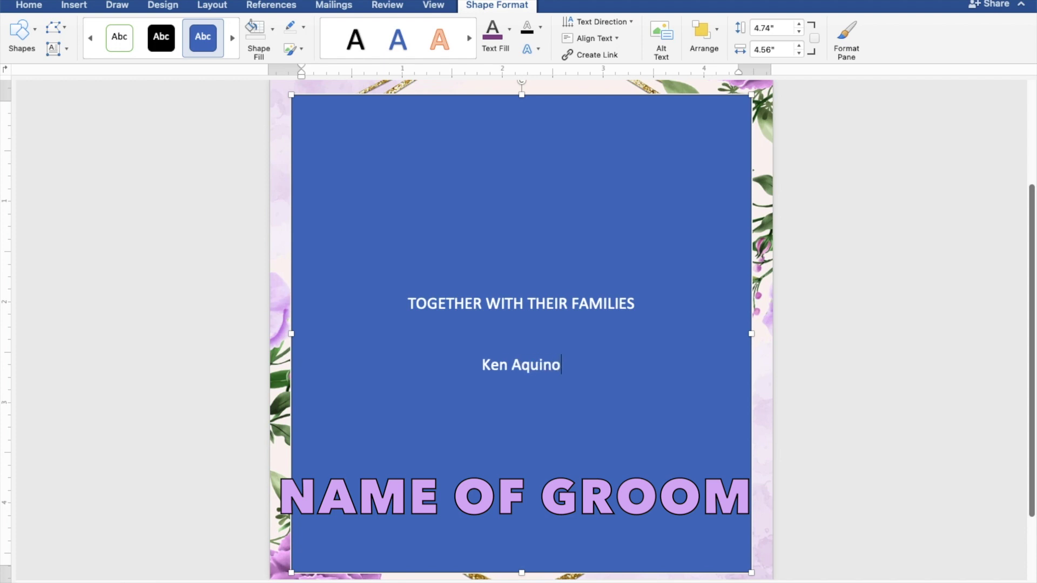
key("Return")
type("AND")
key("Return")
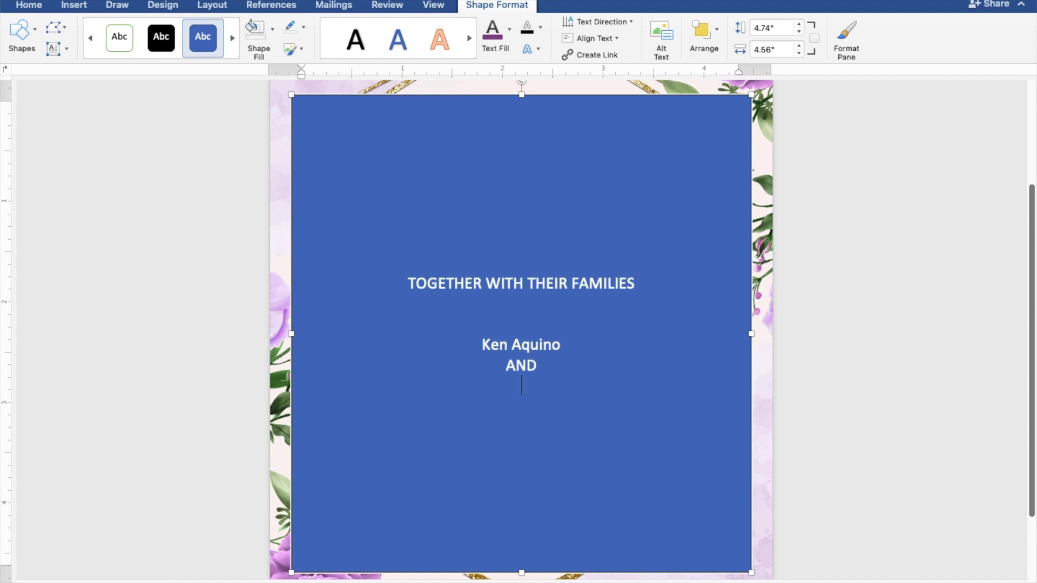
type("Cass")
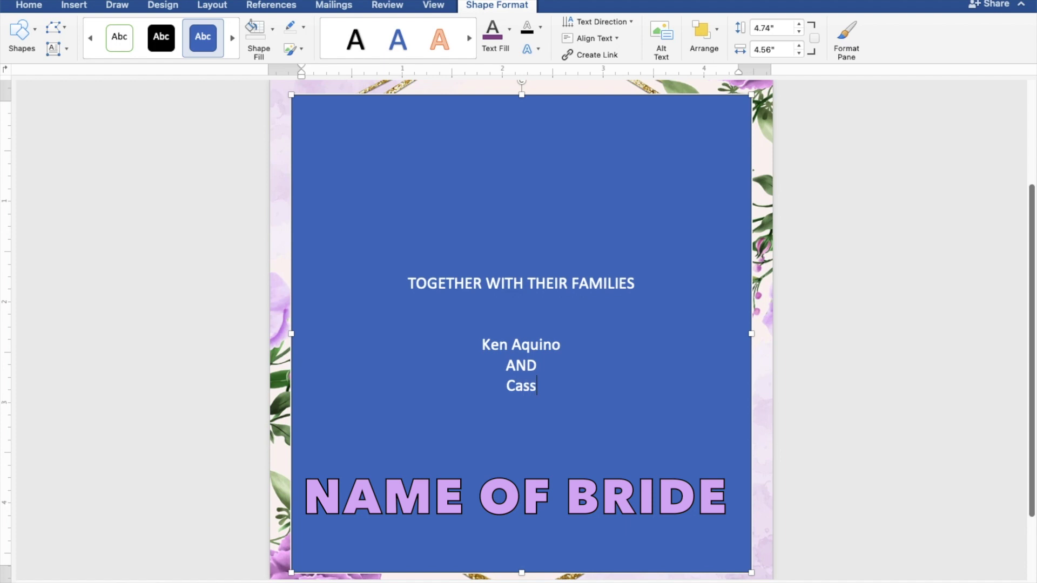
type("y Soriano")
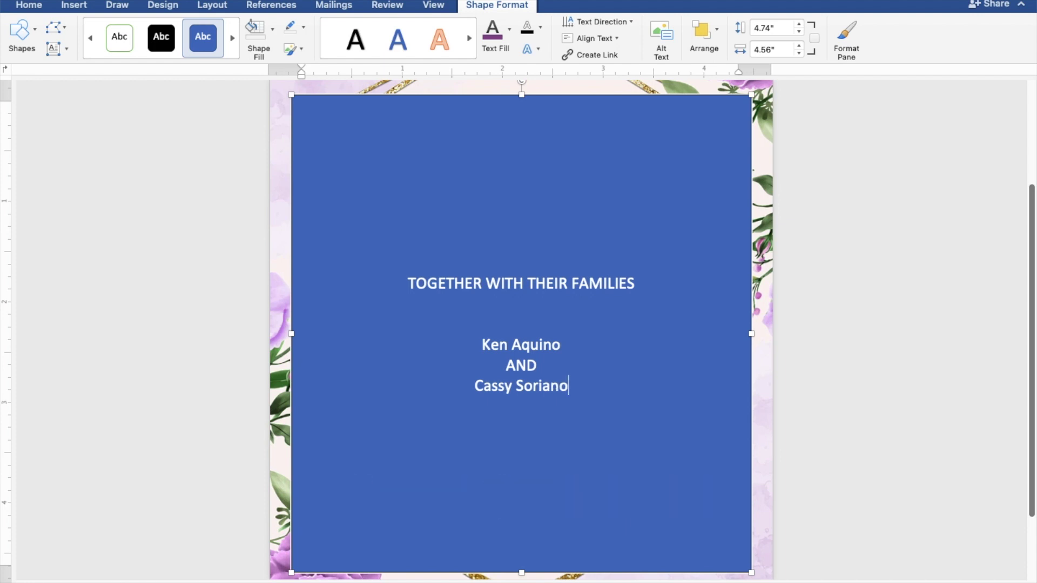
key("Return")
key("Return")
key("Return")
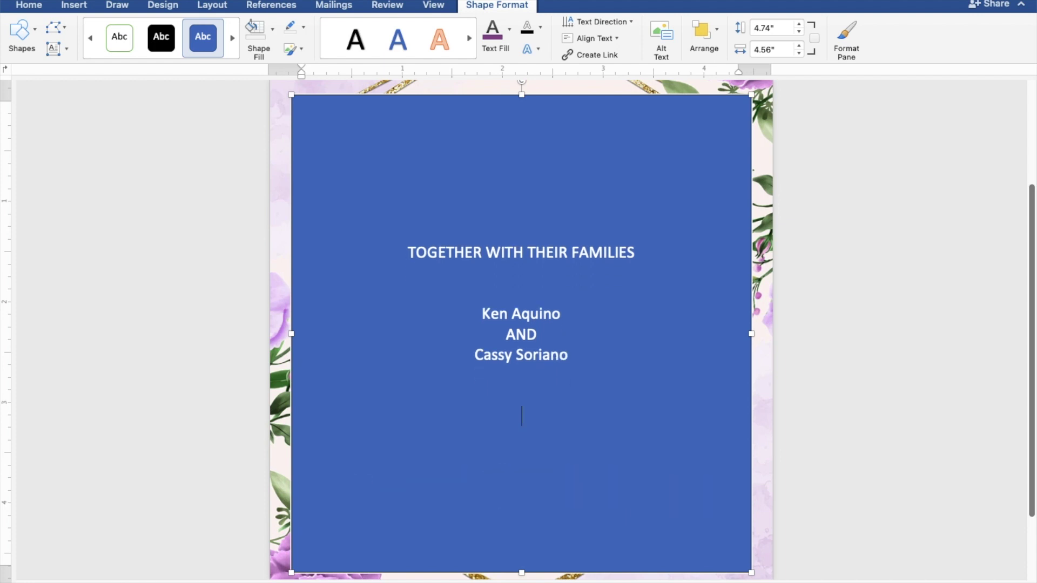
- Type 'REQUEST THE PLEASURE OF YOUR PRESENCE' and 'AS THEY JOYFULLY UNITE IN MARRIAGE' on separate lines
type("REQUES")
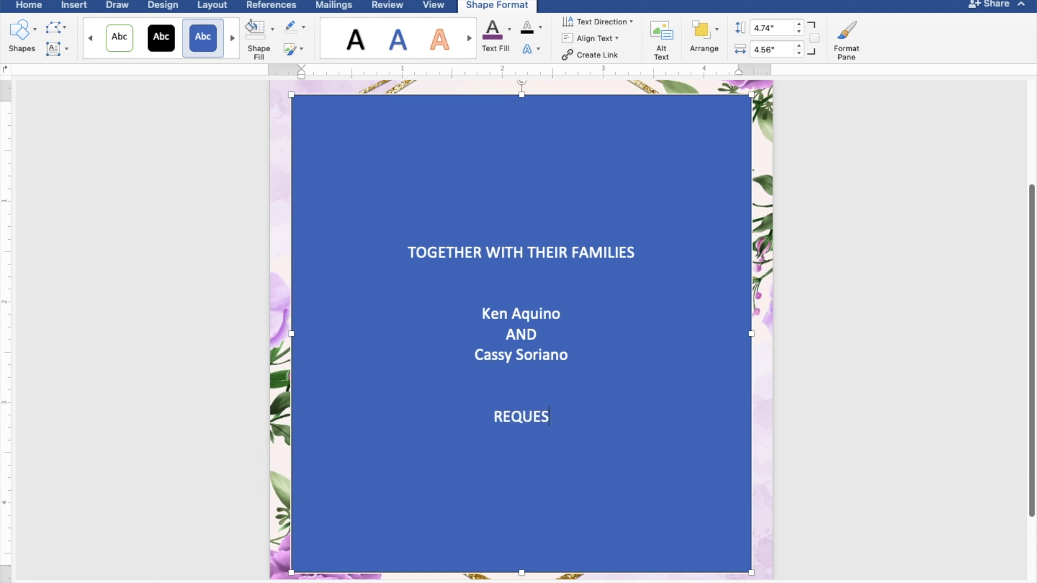
type("T THE P")
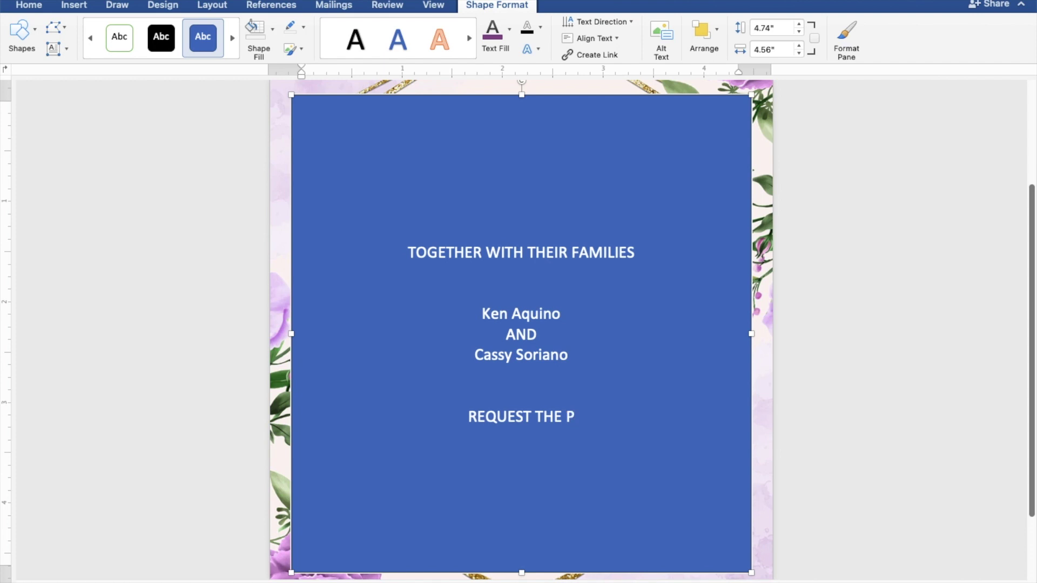
type("LEASURE ")
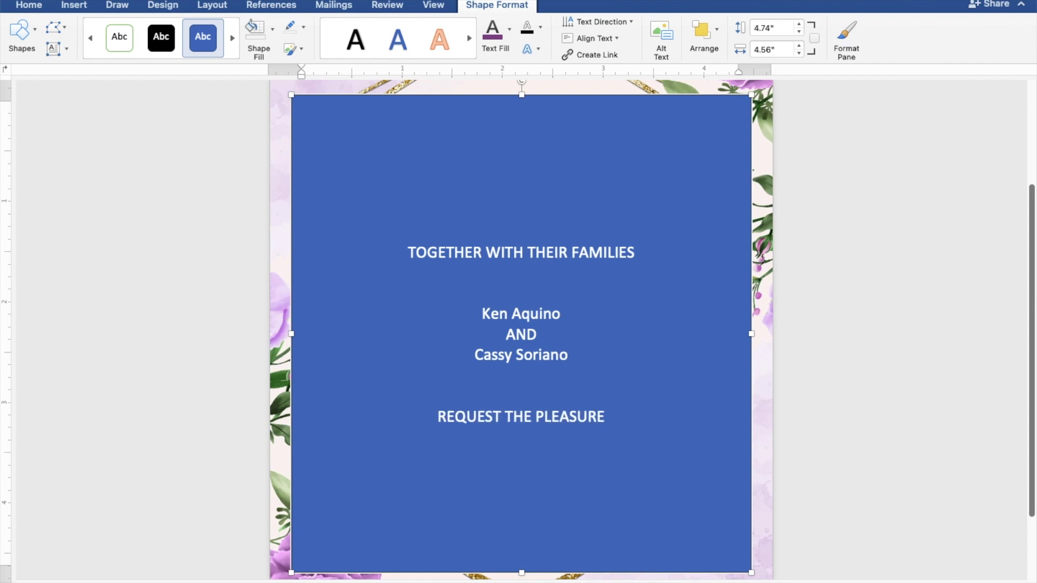
type("OF ")
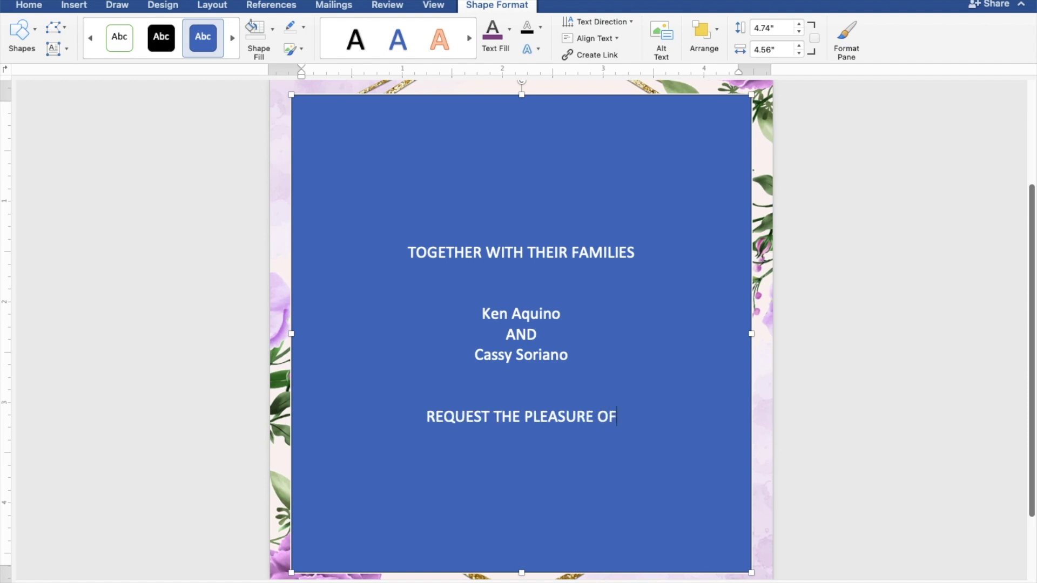
type("YOUR PRESENCE")
key("Return")
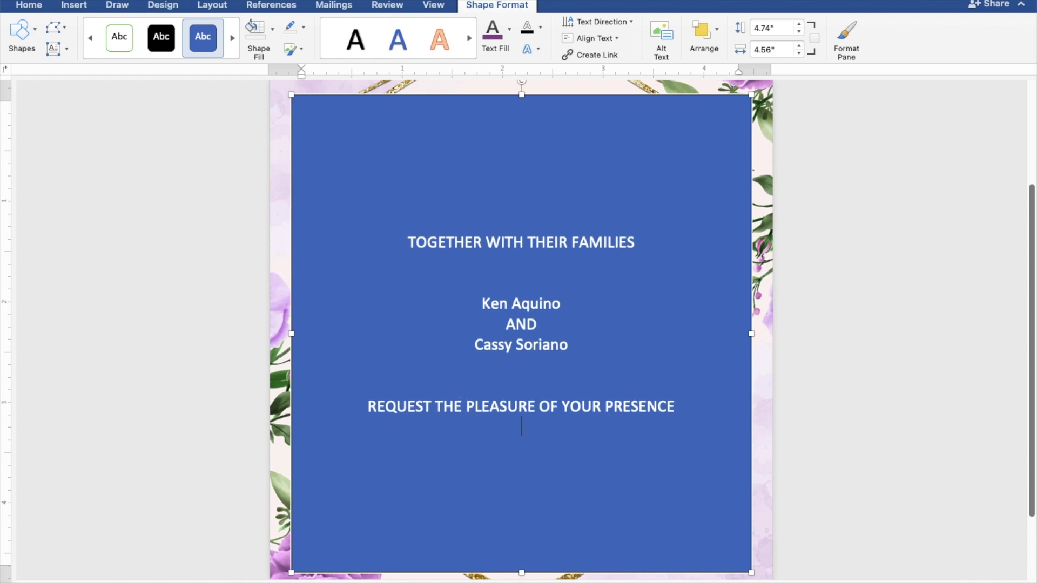
type("A")
type("THEY ")
type("JOYFULLY U")
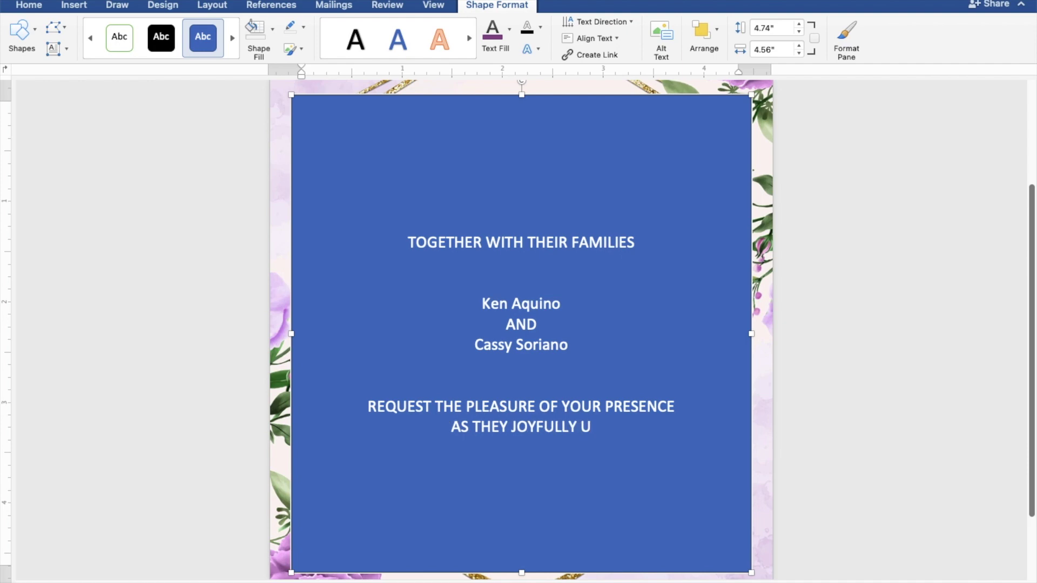
type("NITE IN MARRIAGE")
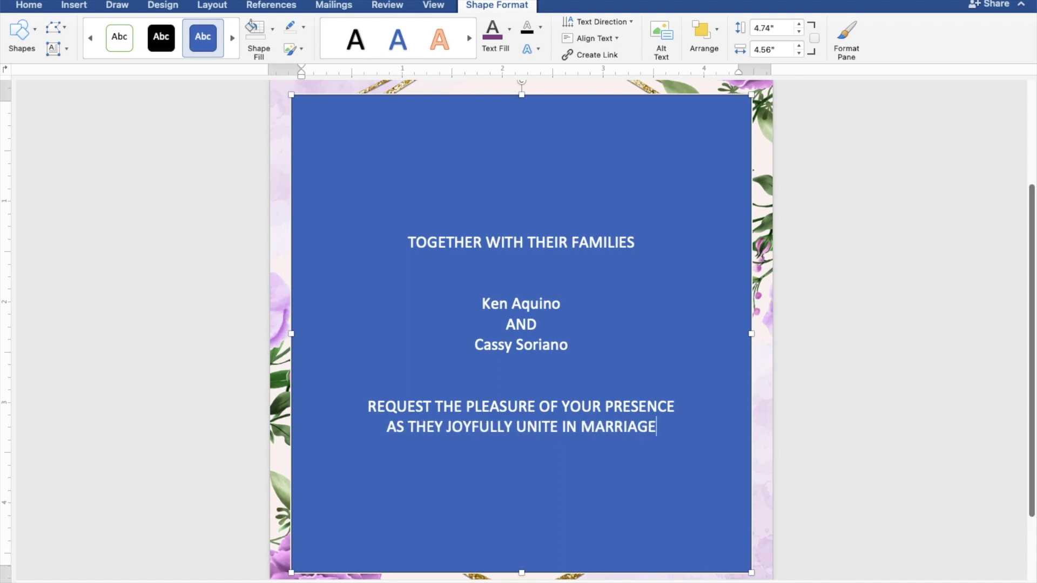
key("Return")
key("Return")
key("Return")
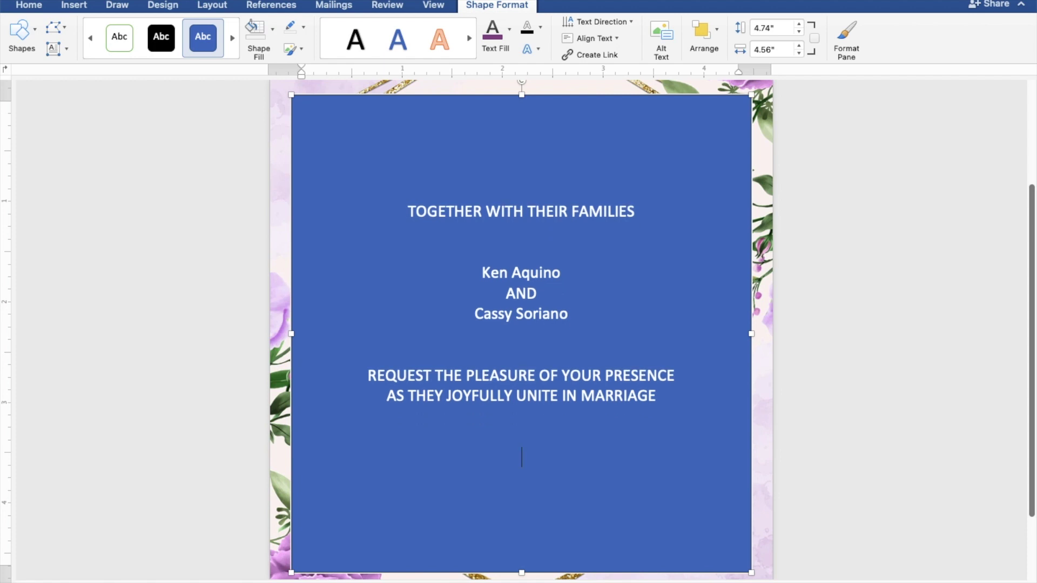
- Add the lines 'SUNDAY', 'JUNE 25, 2023' and '10:00 IN THE MORNING'
type("SUNDAY")
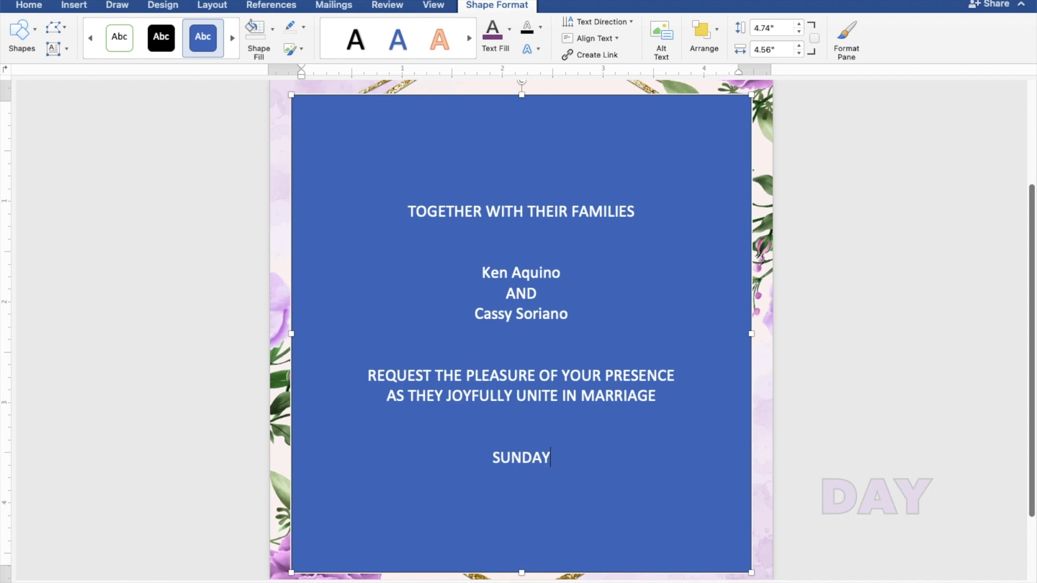
key("Return")
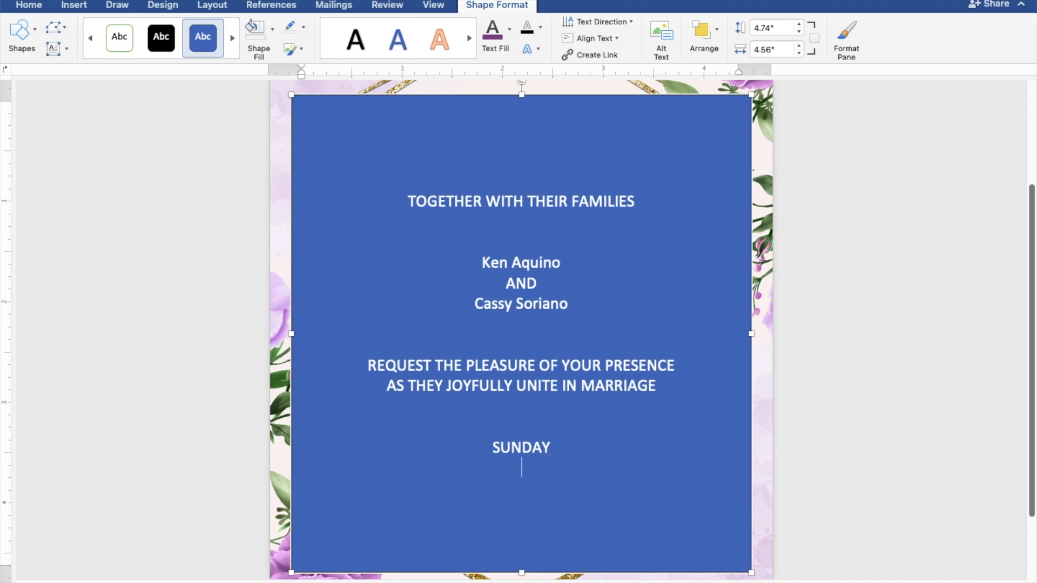
type("JUNE 25, ")
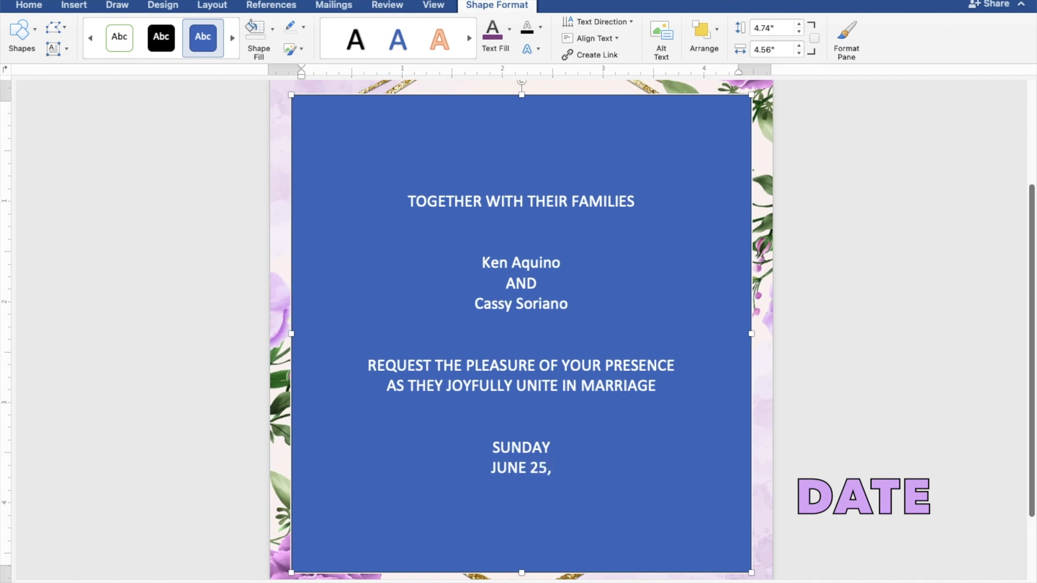
type("2023")
key("Return")
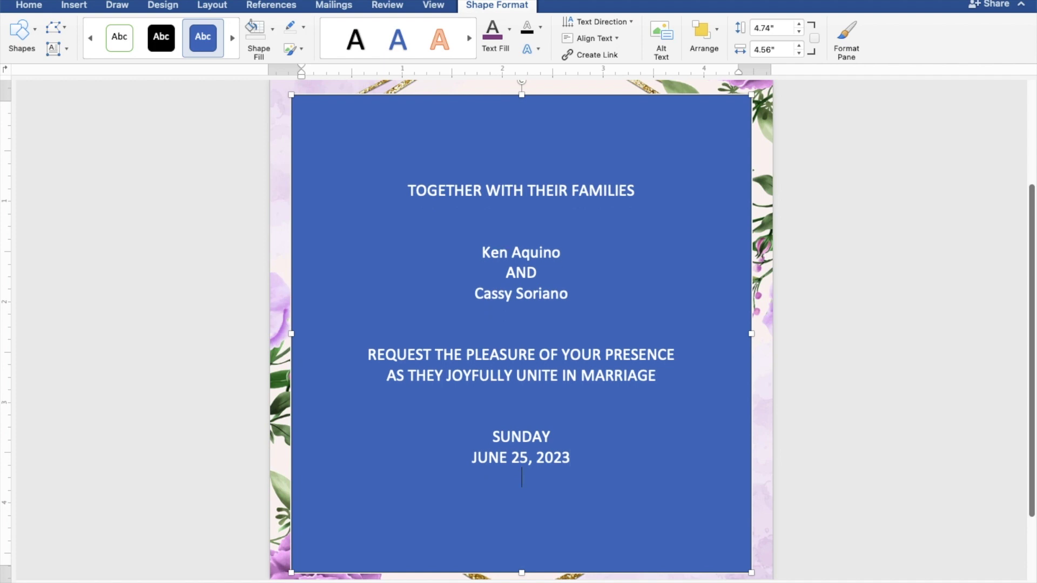
type("10:00 IN TH")
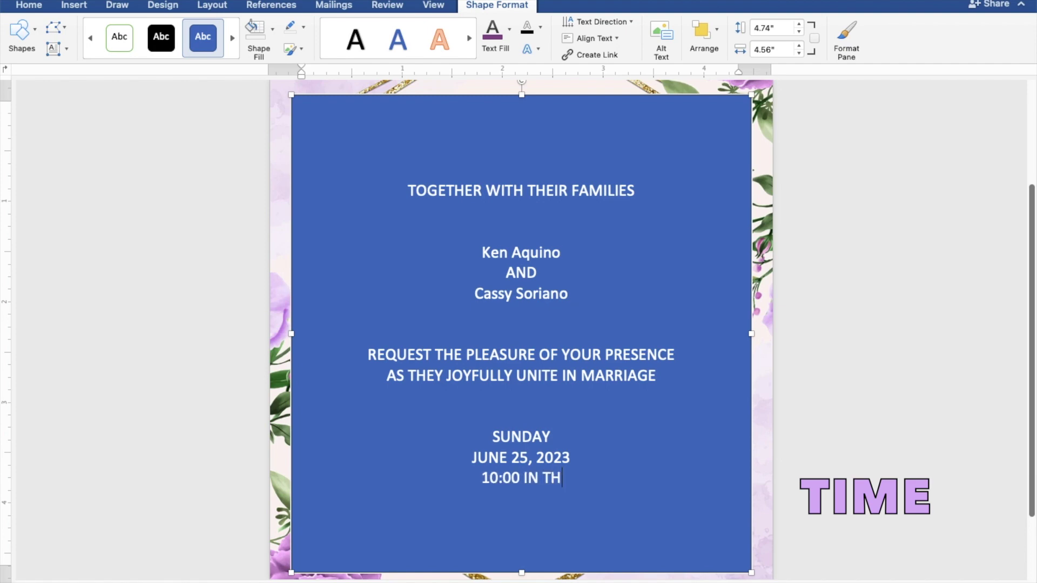
type("E MORNING")
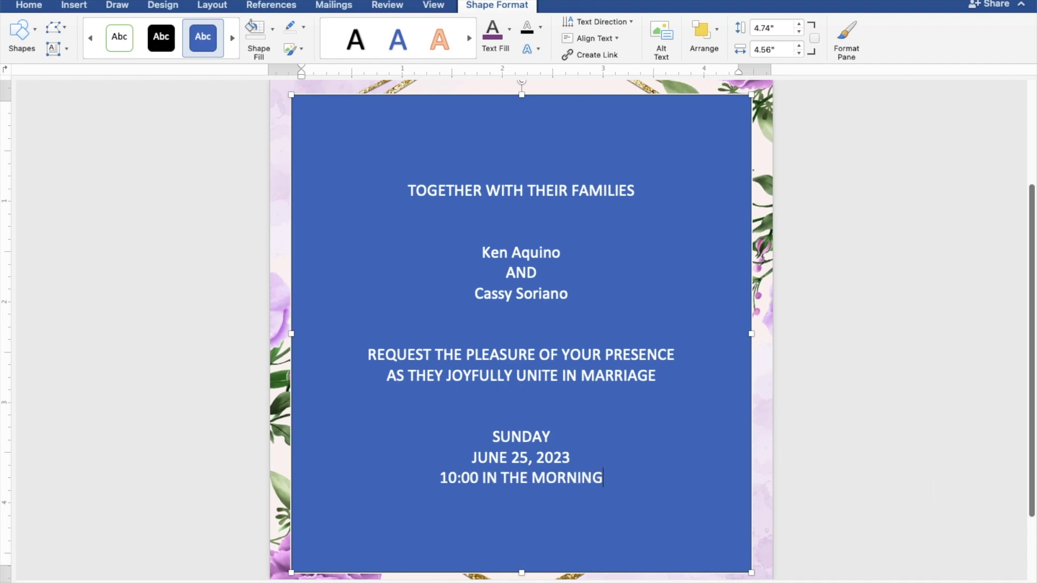
key("Return")
- Add 'ST. THOMAS AQUINAS PARISH CHURCH', 'MANGALDAN, PANGASINAN', a blank line, and 'Reception to follow'
type("ST. THOMAS AQUINAS ")
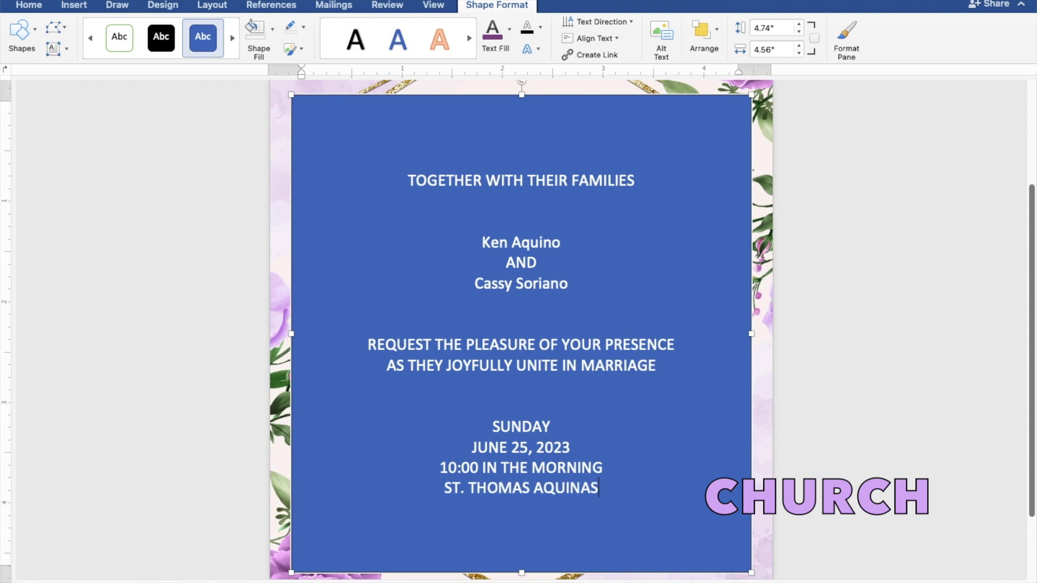
type("PARISH ")
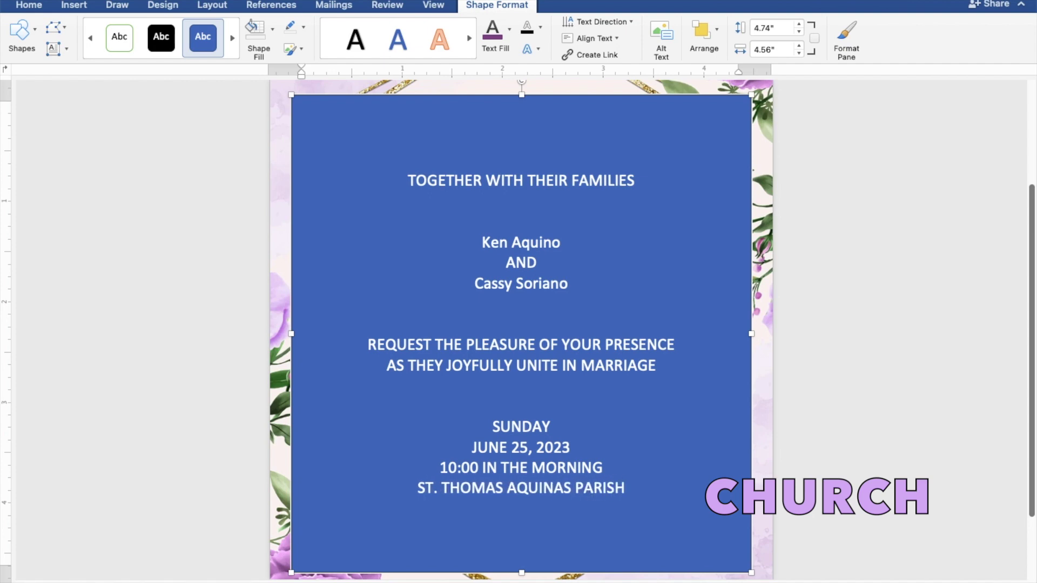
type("CHURCH")
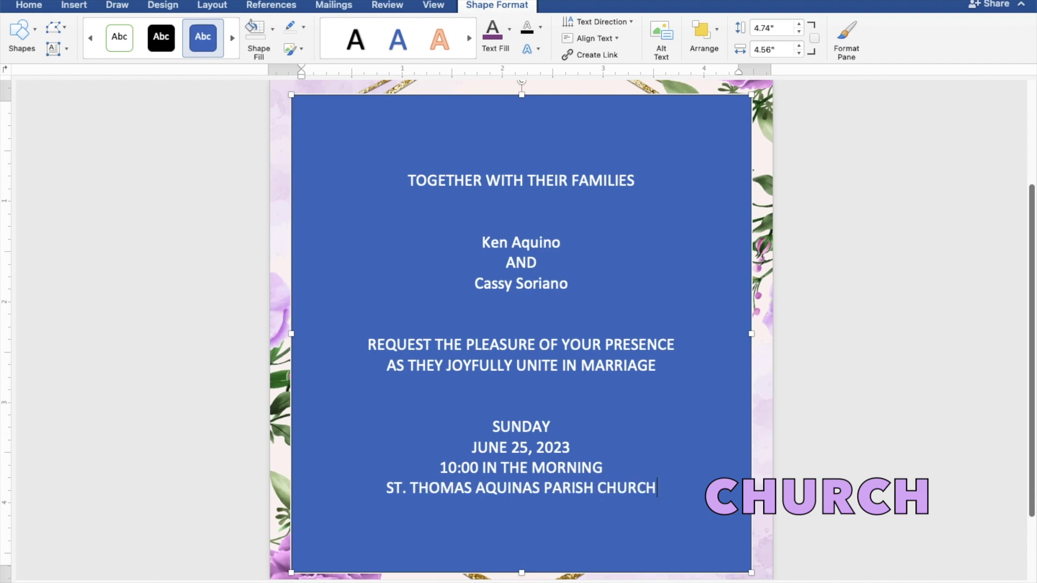
key("Return")
type("MAN")
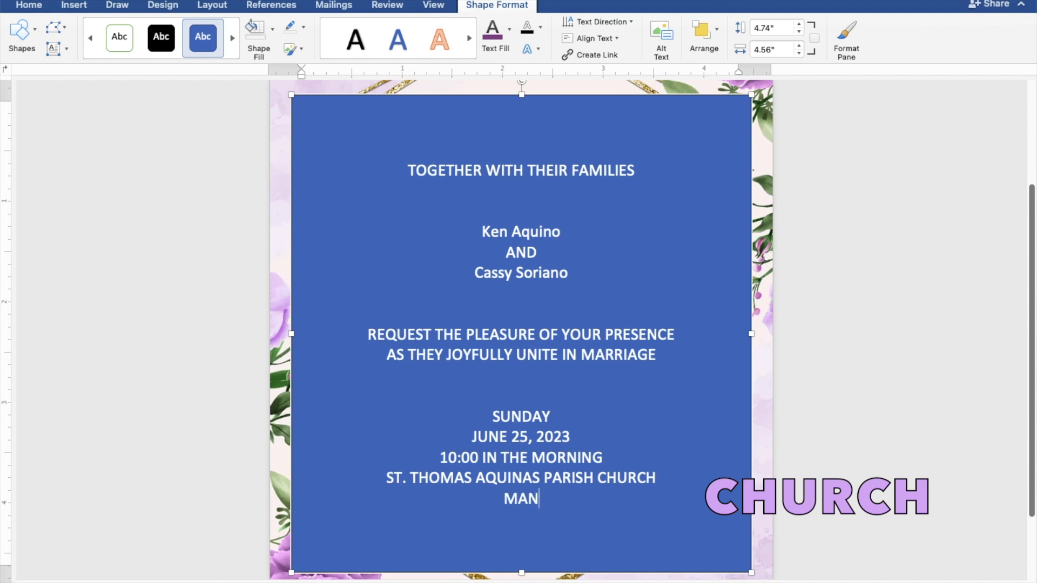
type("GALDAN, PANGASINAN")
key("Return")
key("Return")
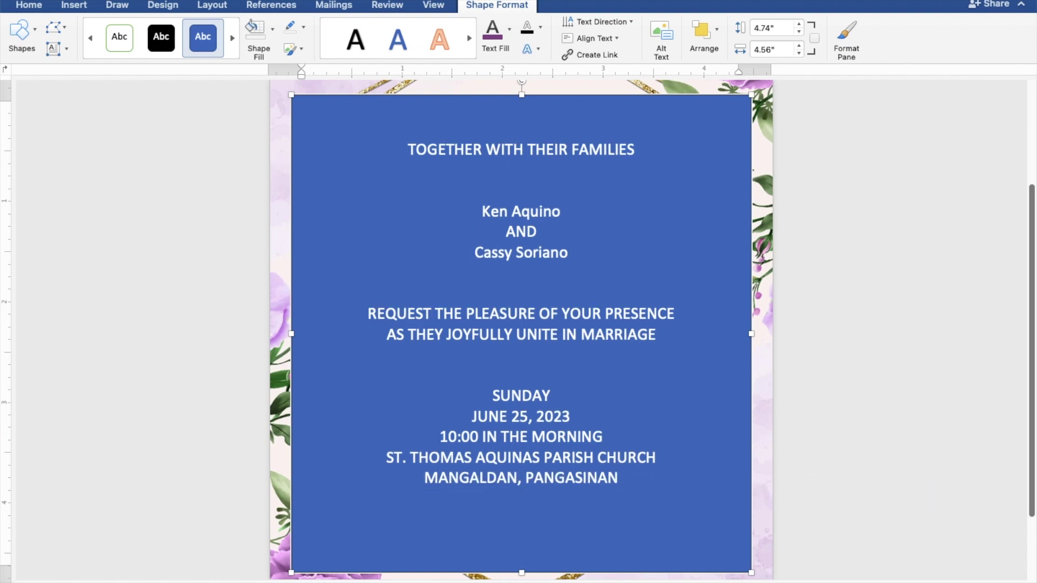
key("Return")
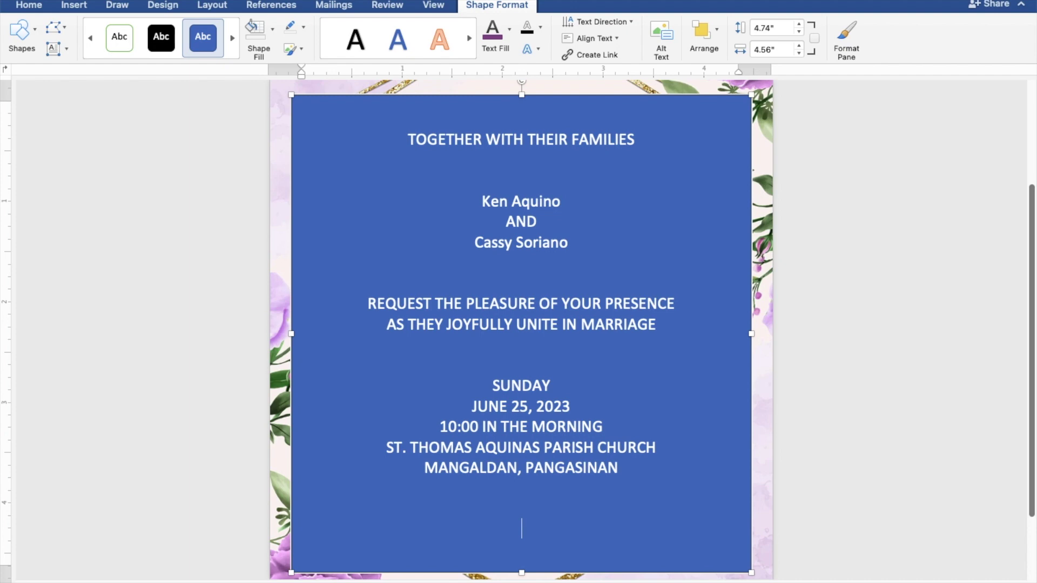
type("Reception ")
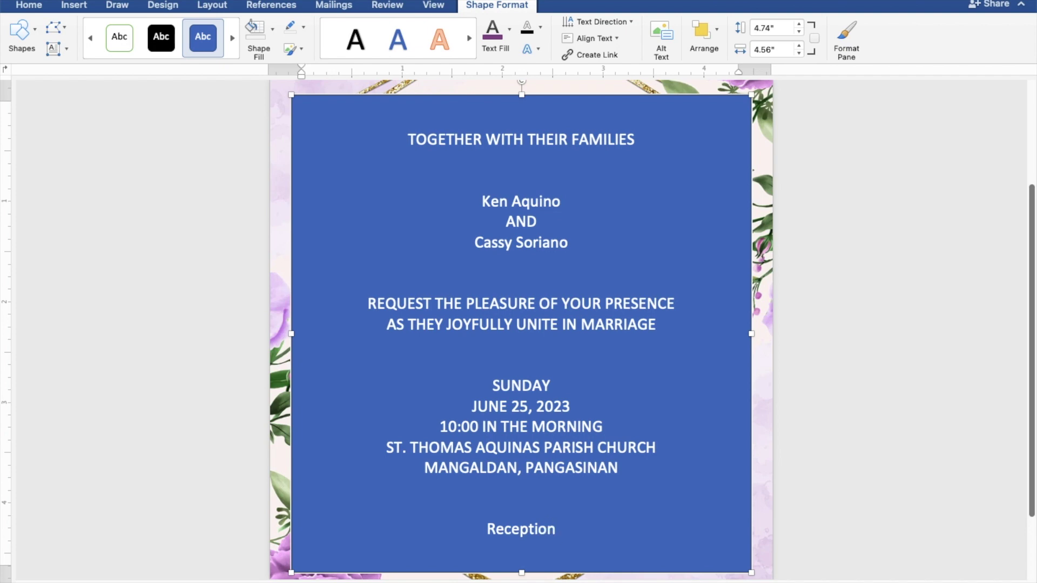
type("to")
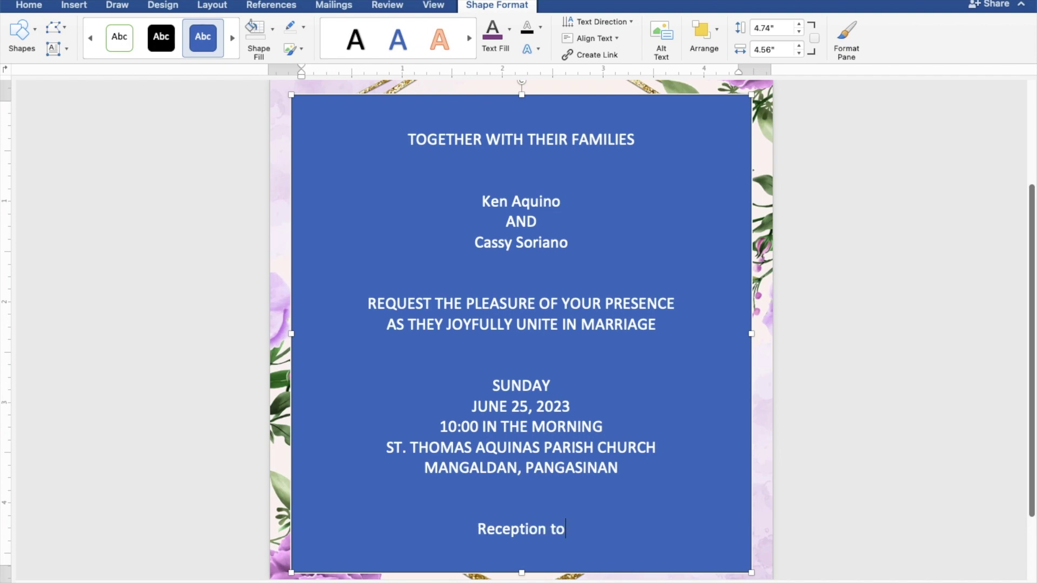
type(" follow")
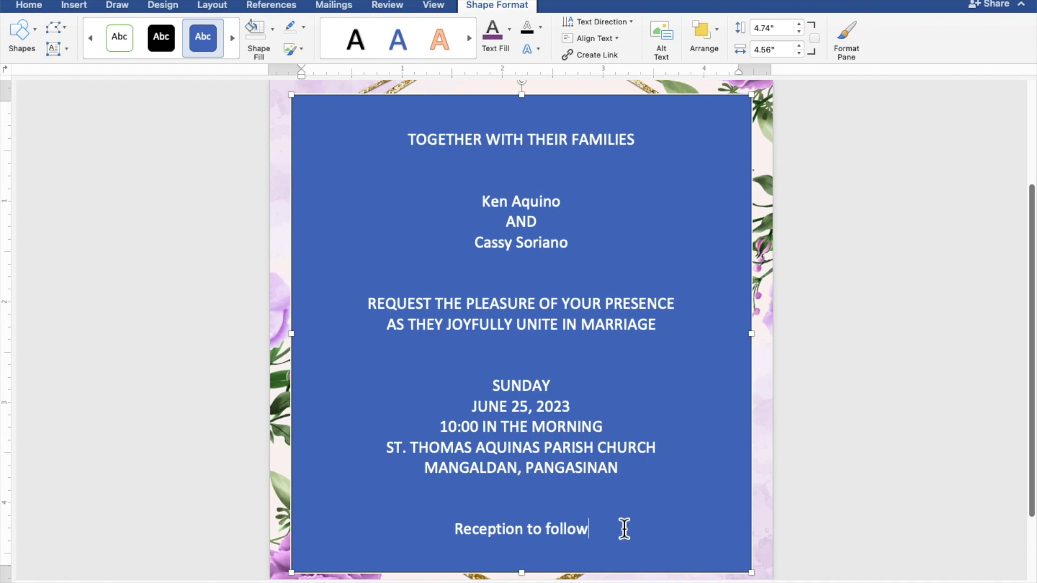
mouse_move(599, 535)
left_mouse_down()
mouse_move(531, 460)
mouse_move(424, 171)
left_mouse_up()
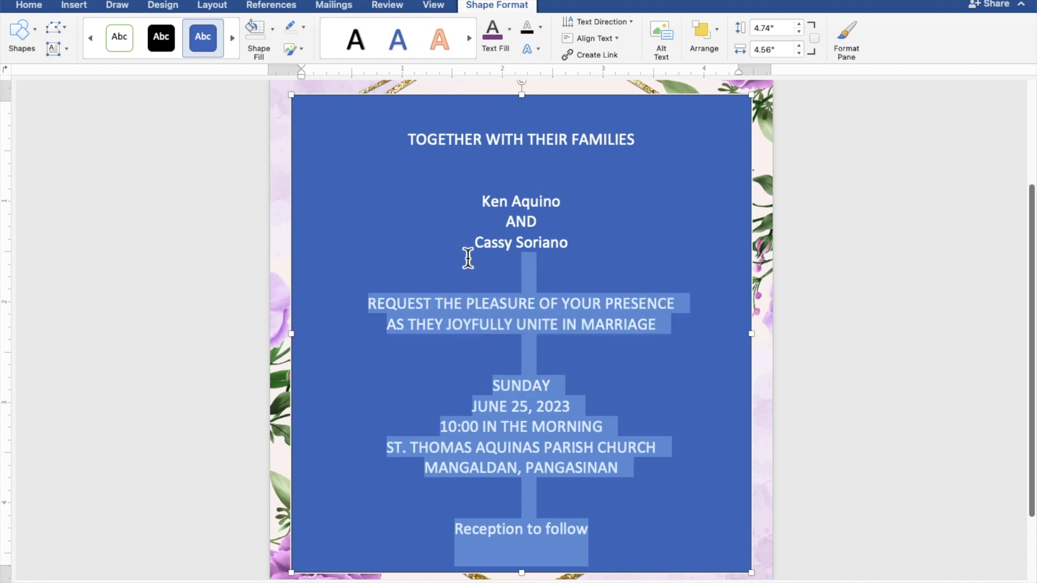
- Give the text box no fill and no outline, and colour all its text black
left_click_drag(424, 171, 409, 158)
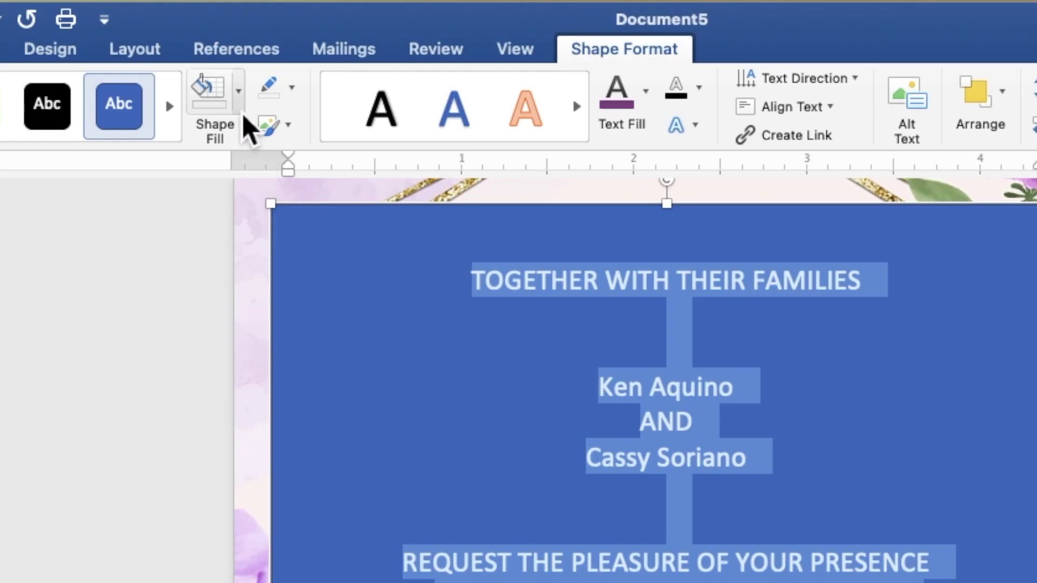
left_click(238, 91)
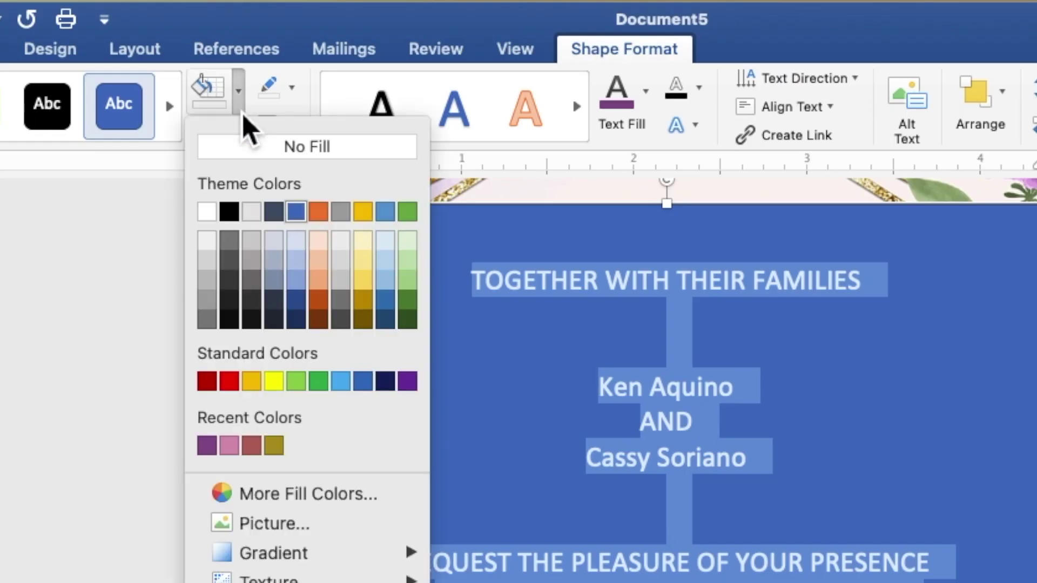
left_click(248, 147)
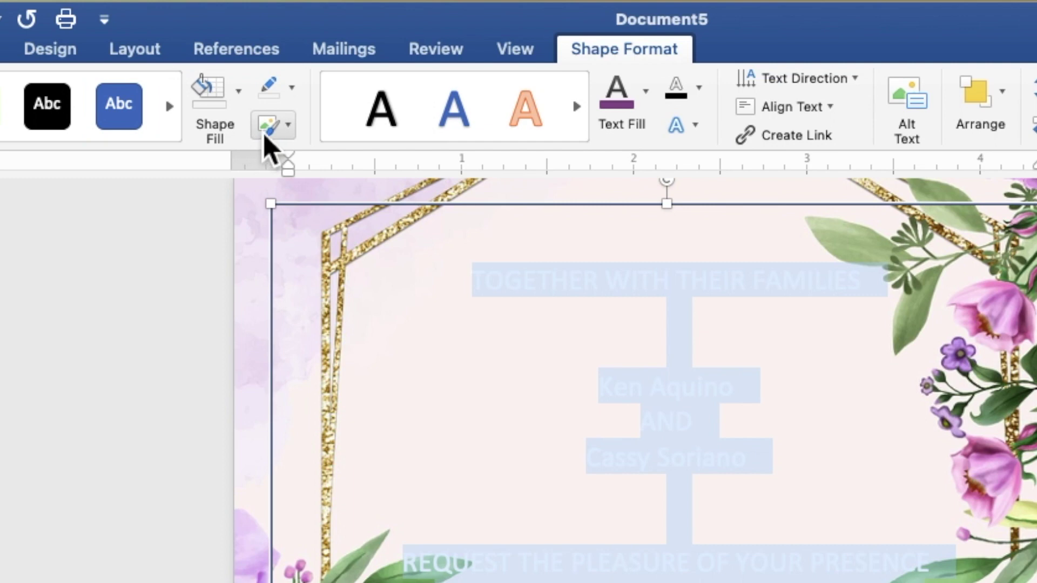
left_click(297, 93)
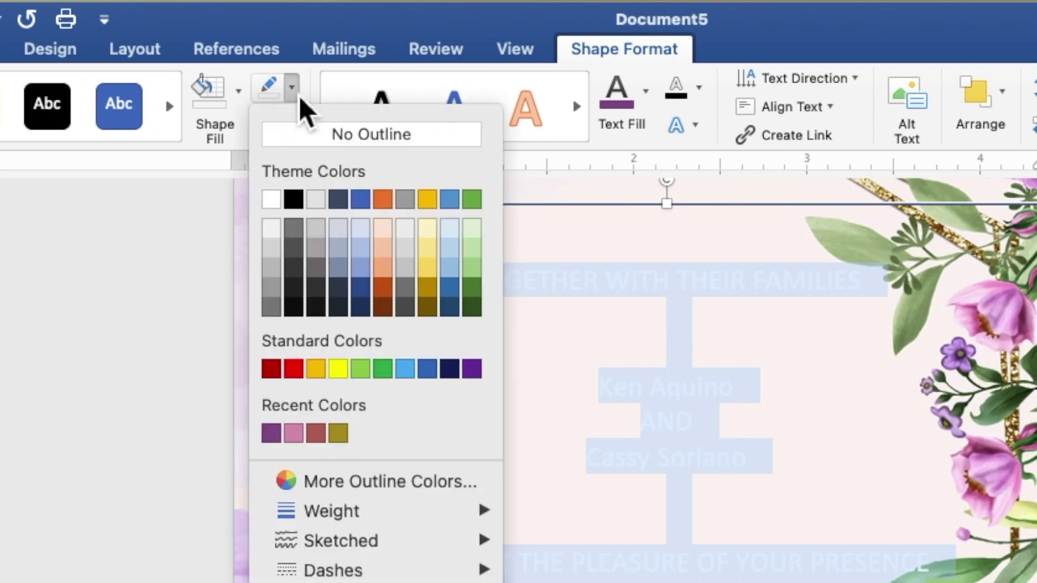
left_click(303, 142)
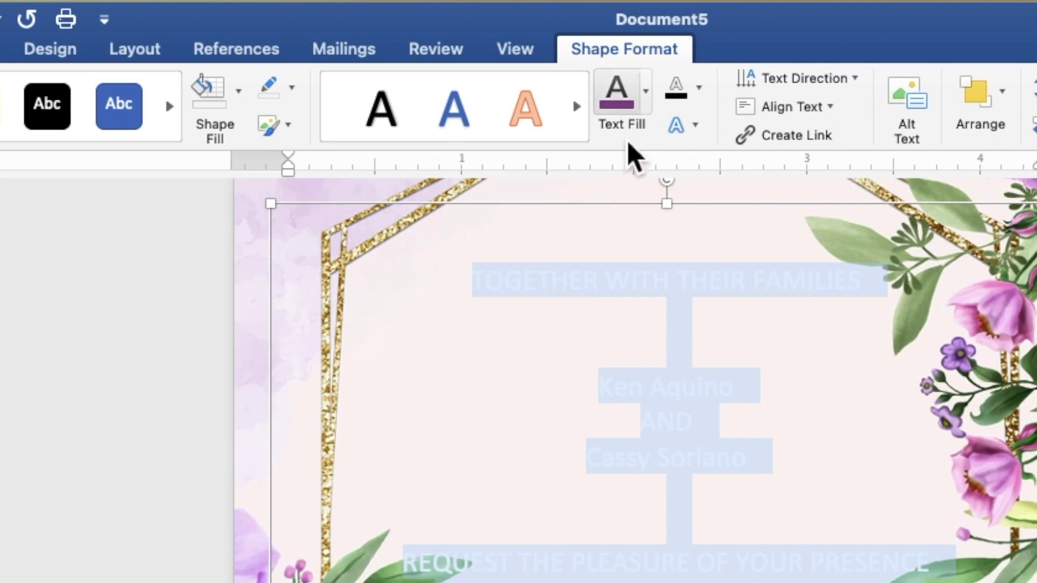
left_click(645, 92)
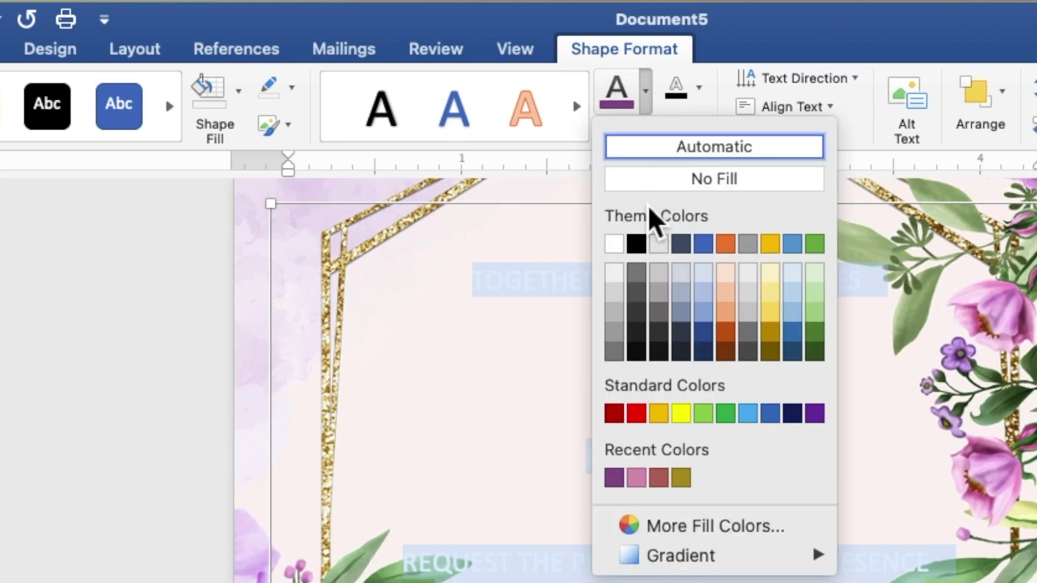
left_click(636, 244)
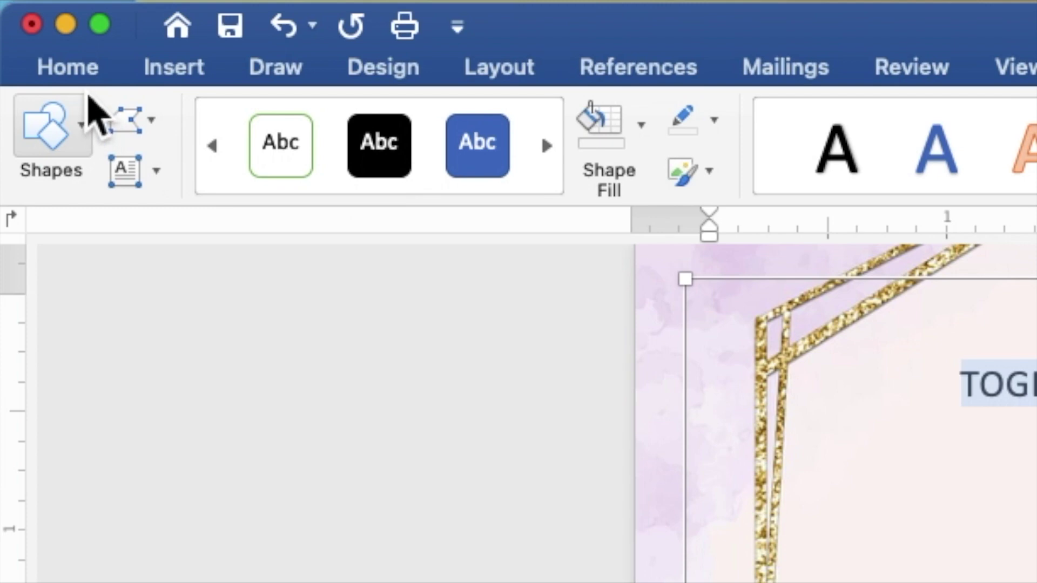
- Format all the invitation text as Times New Roman, size 9
left_click(81, 76)
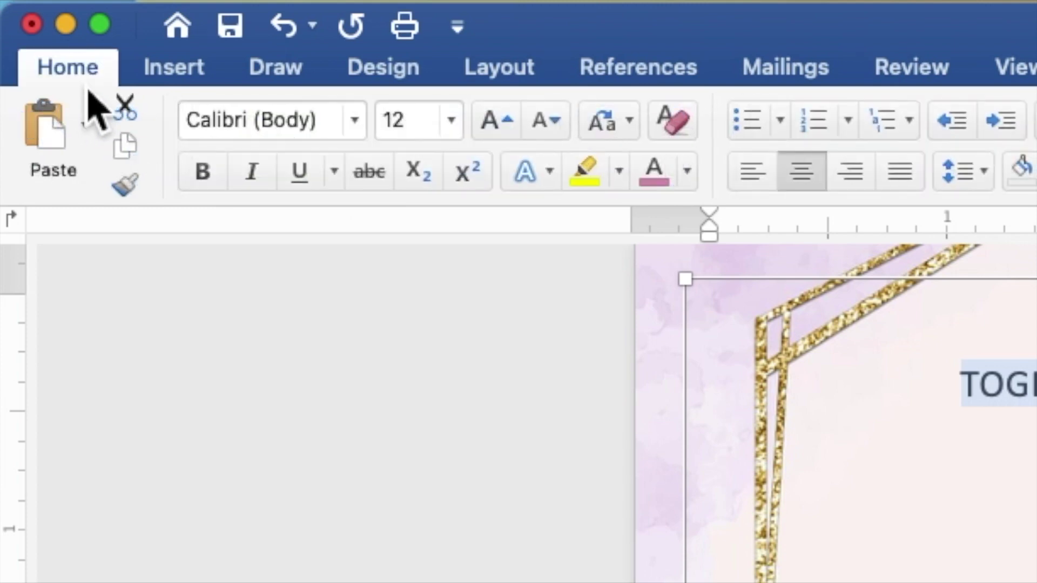
left_click(354, 121)
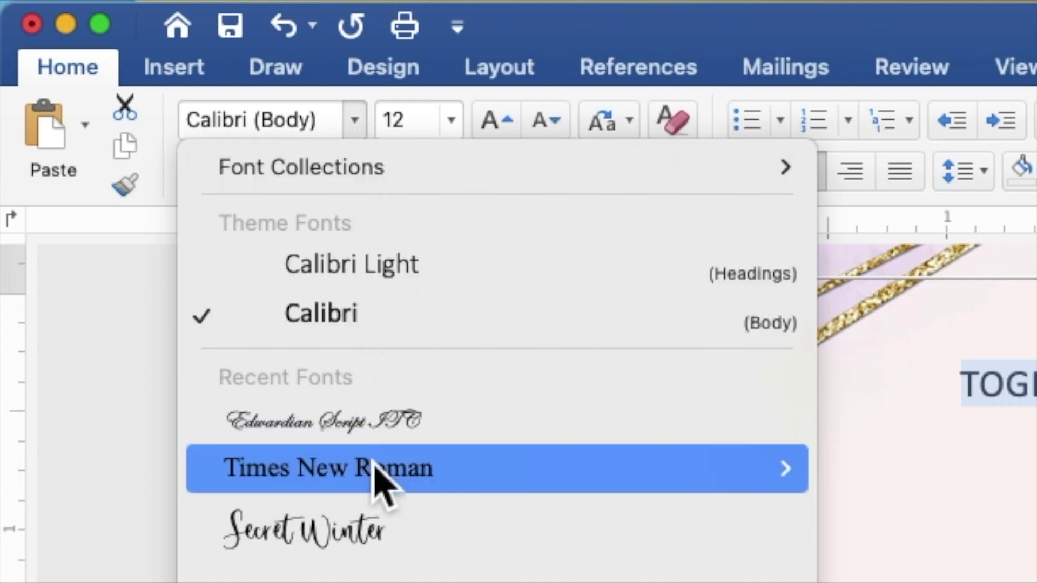
left_click(433, 469)
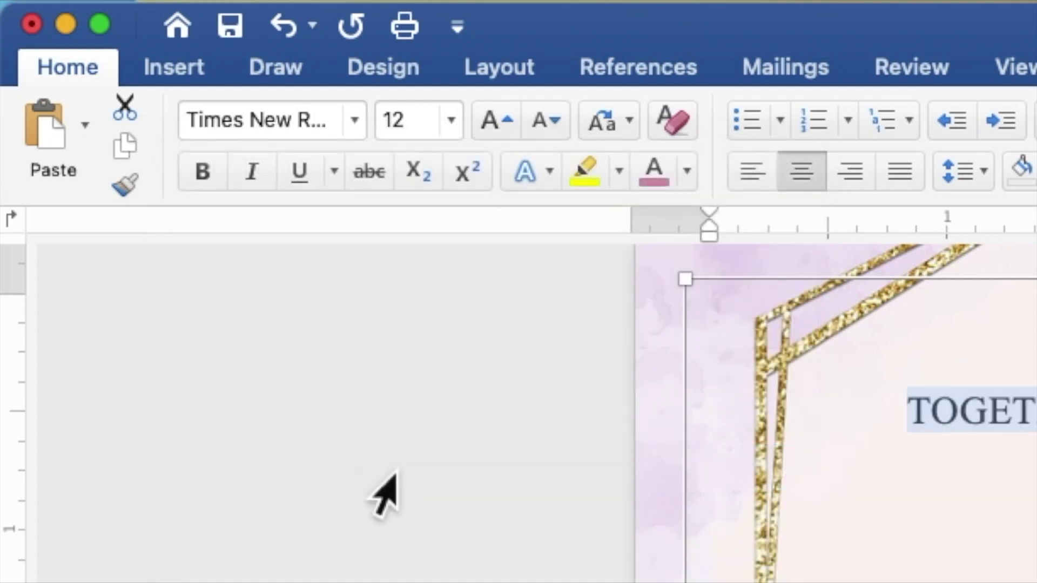
left_click(436, 128)
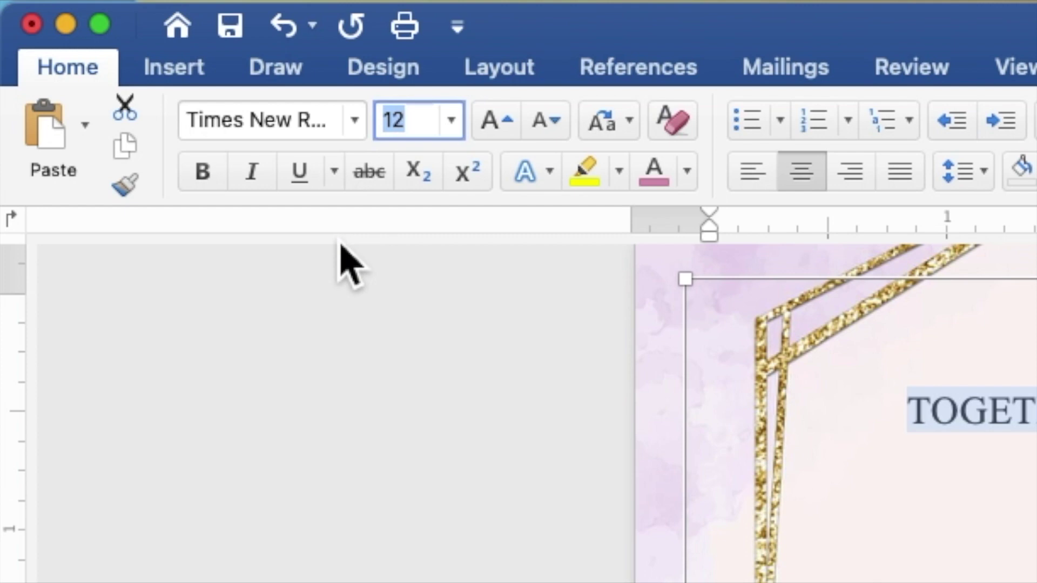
type("9")
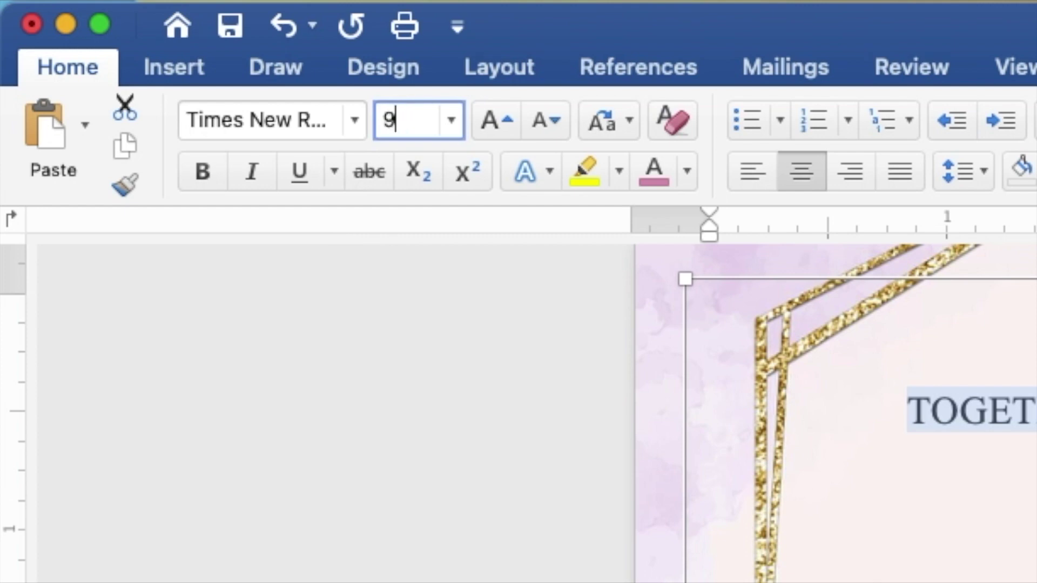
key("Return")
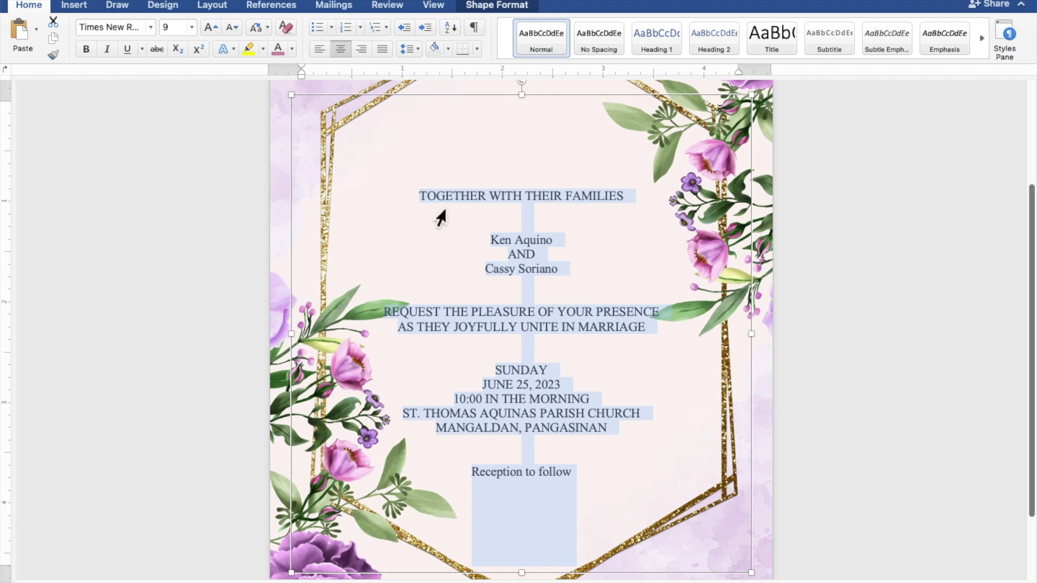
left_click(550, 242)
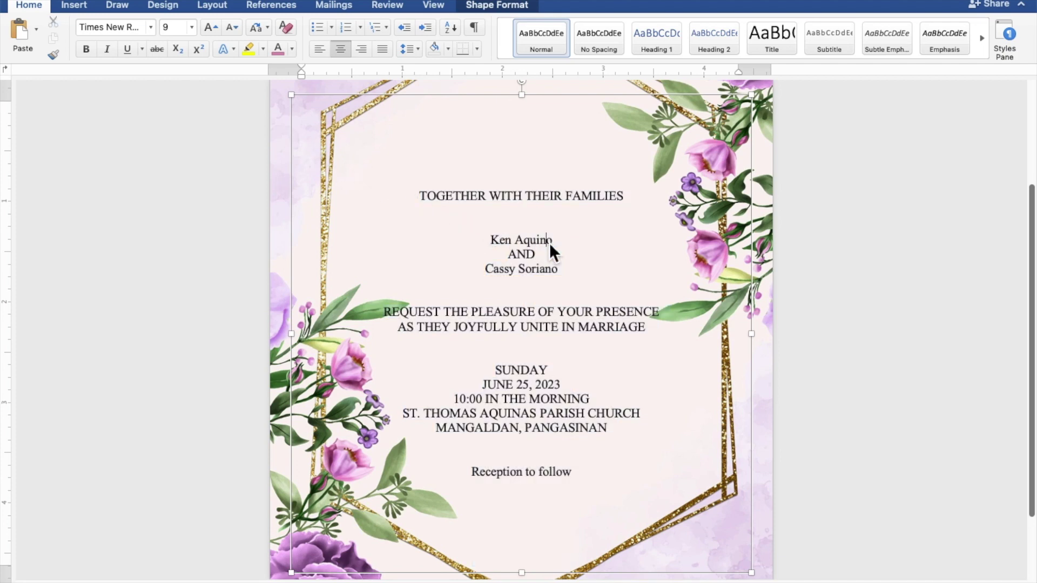
- Format both names and 'Reception to follow' as purple Edwardian Script ITC, size 20
left_click_drag(554, 242, 492, 242)
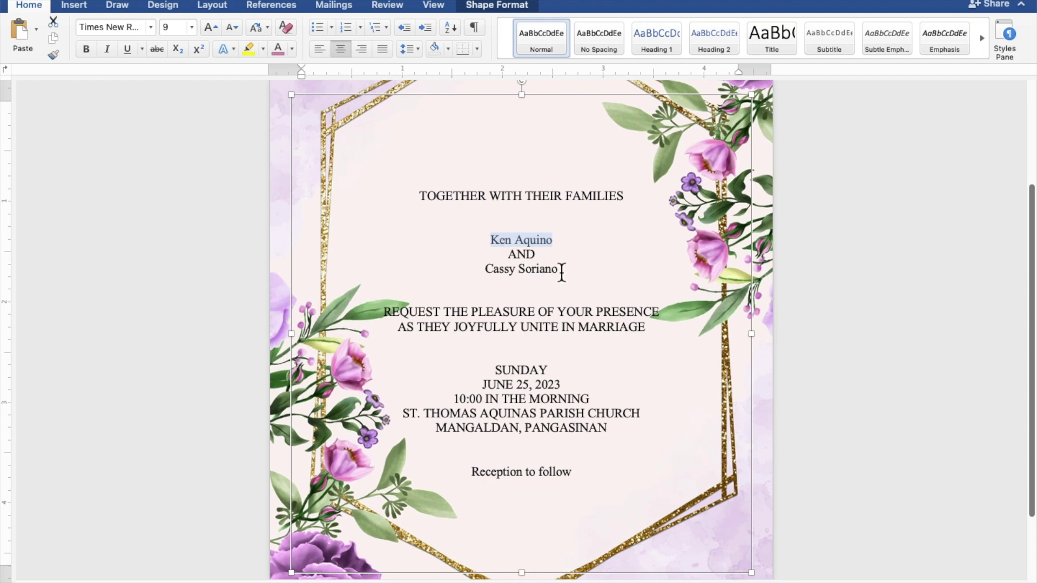
left_click_drag(562, 272, 501, 273)
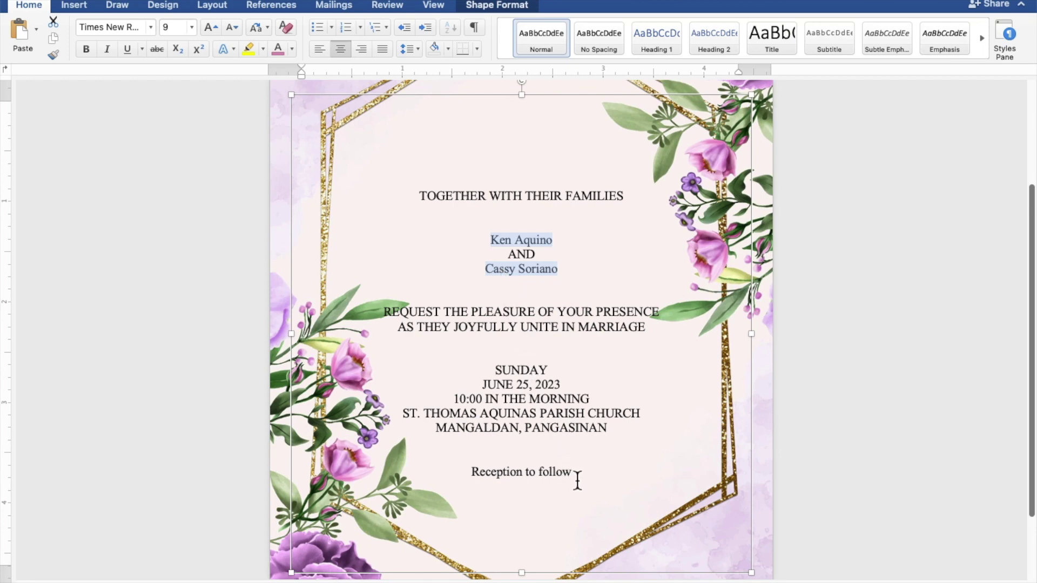
left_click_drag(578, 478, 510, 478)
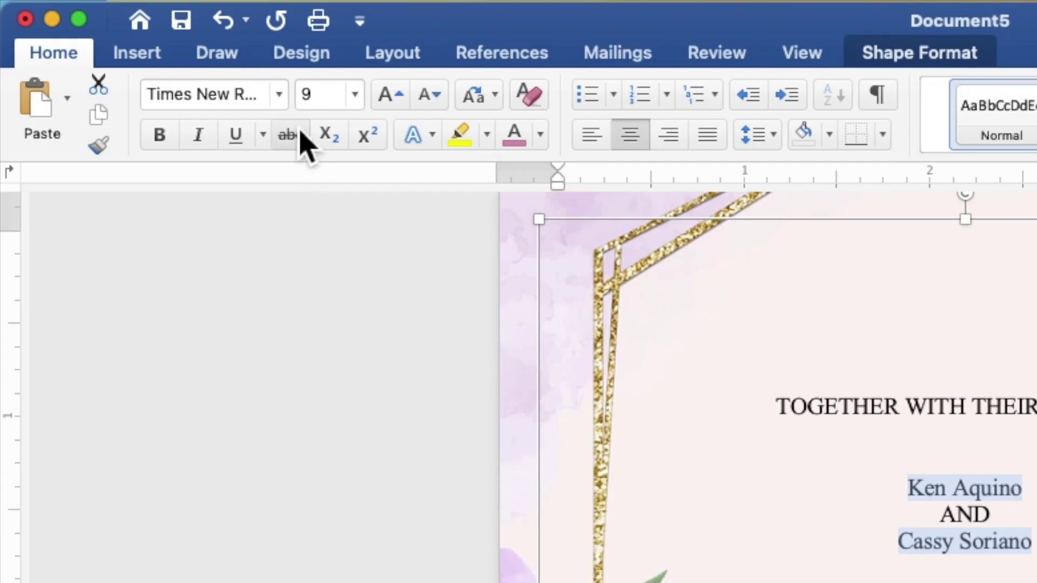
left_click(282, 97)
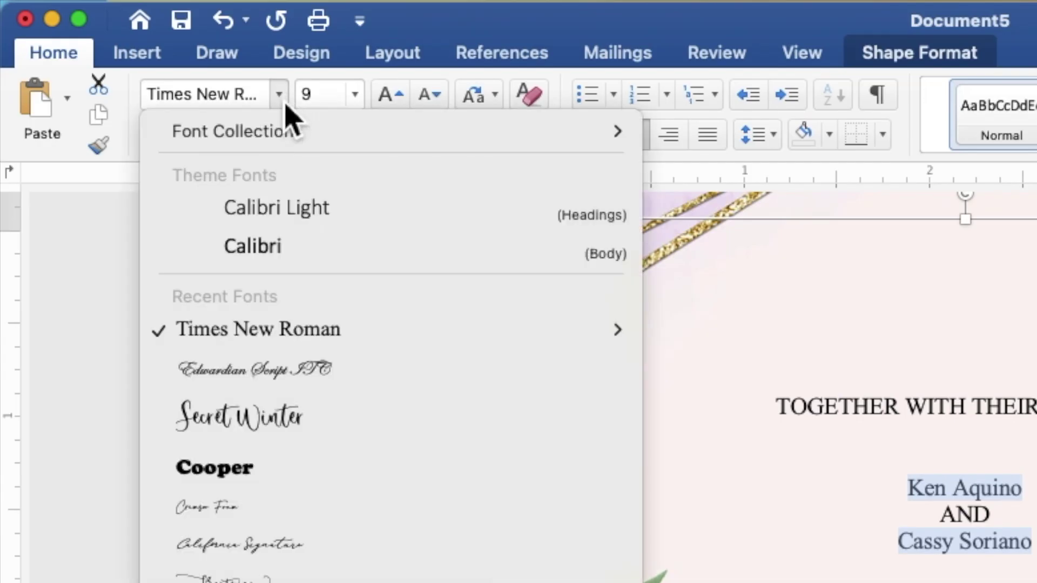
left_click(285, 375)
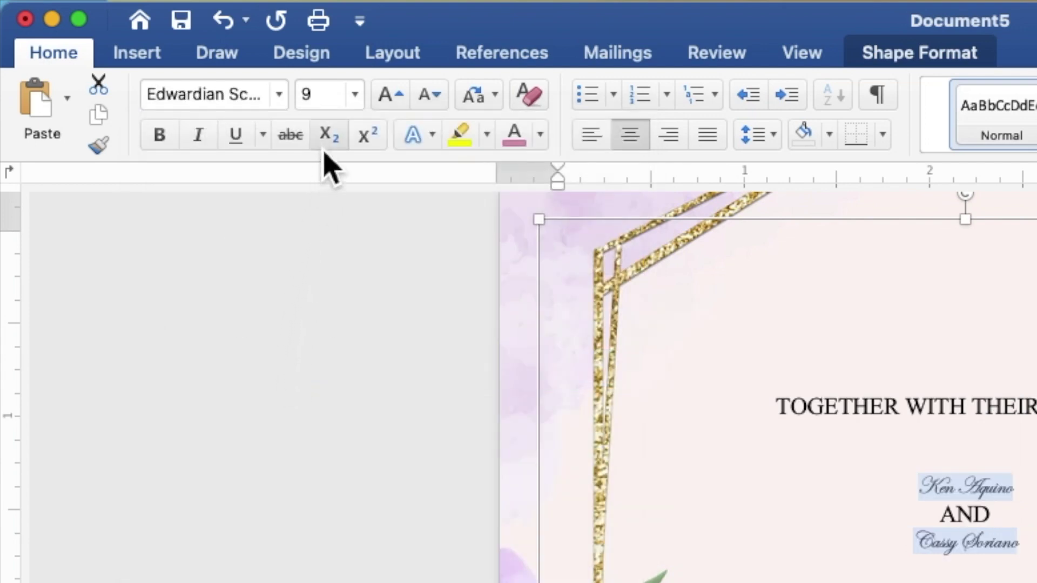
left_click(303, 105)
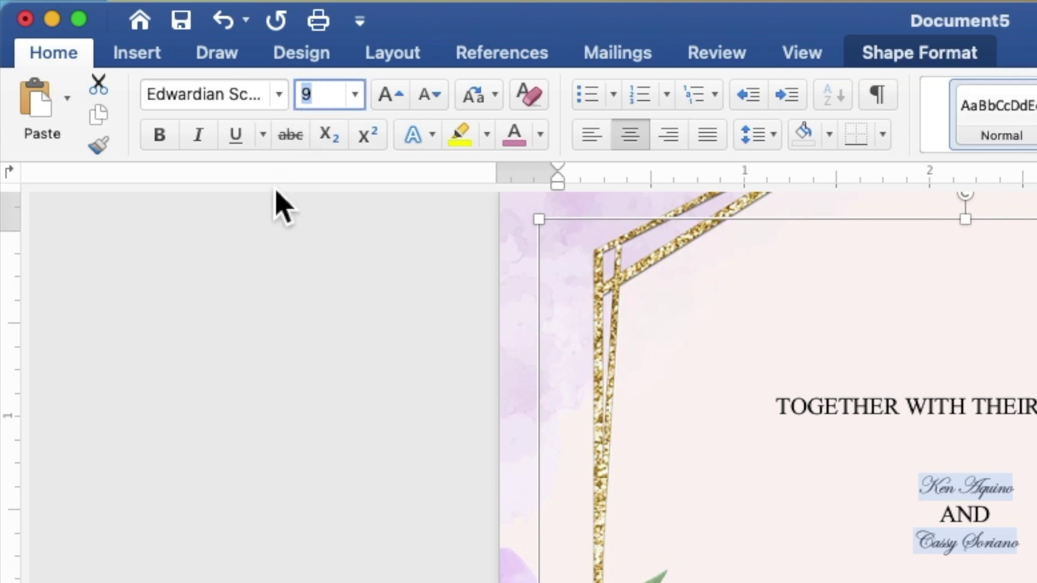
type("20")
key("Return")
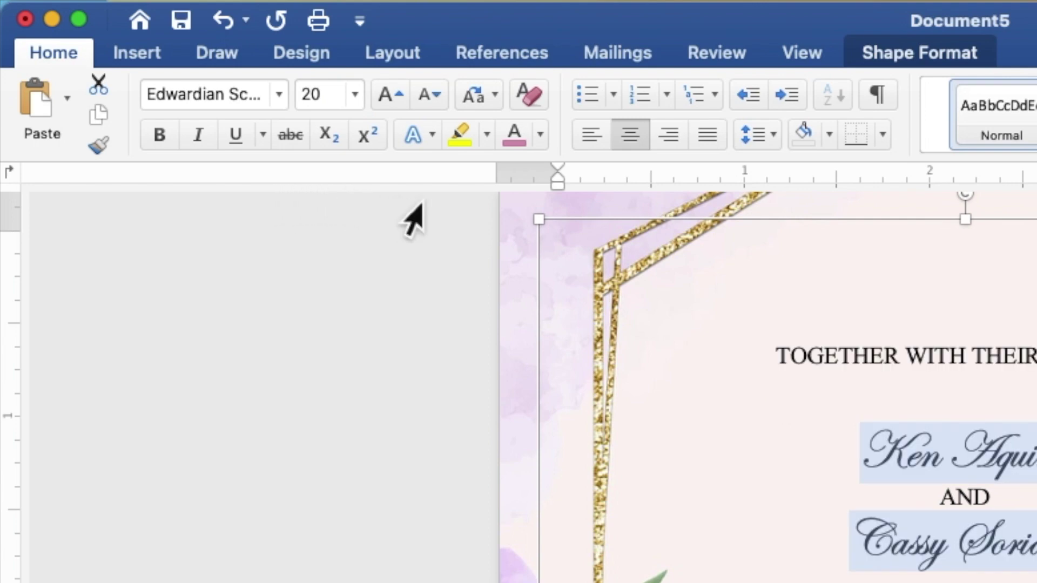
left_click(540, 135)
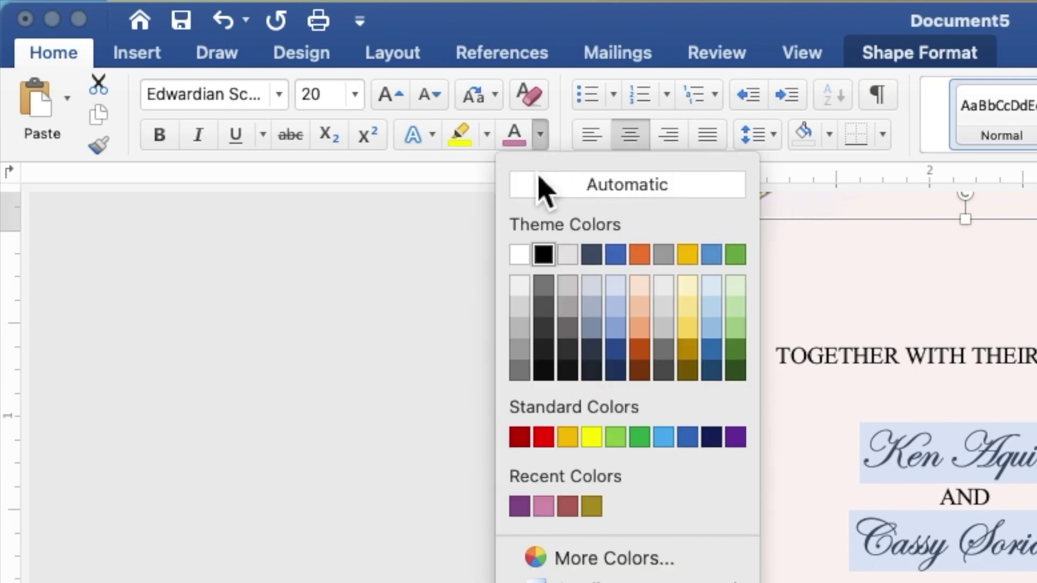
left_click(520, 506)
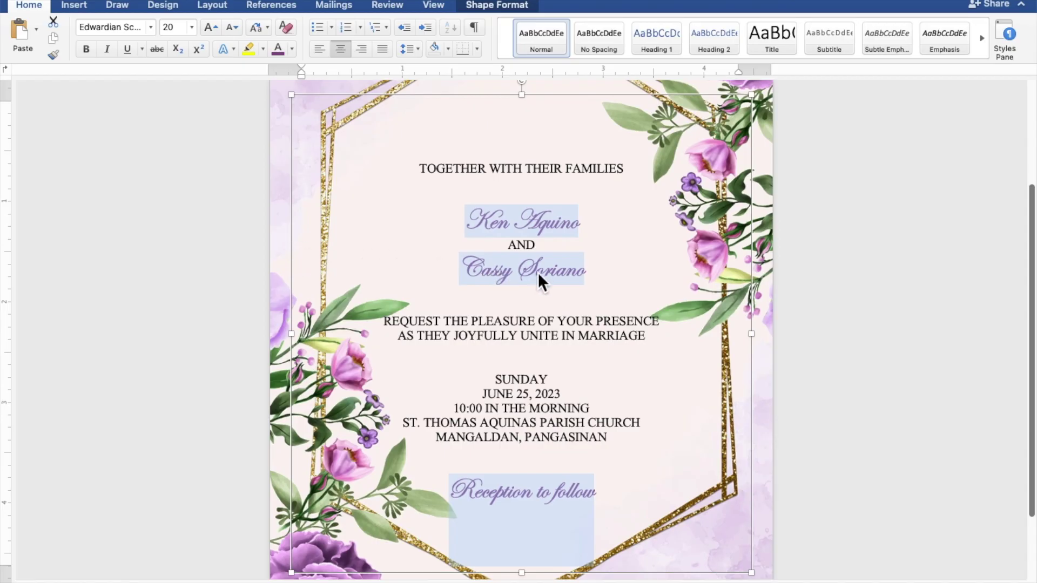
- Reselect just the bride's and groom's names for further resizing
left_click(576, 272)
left_click_drag(588, 272, 490, 273)
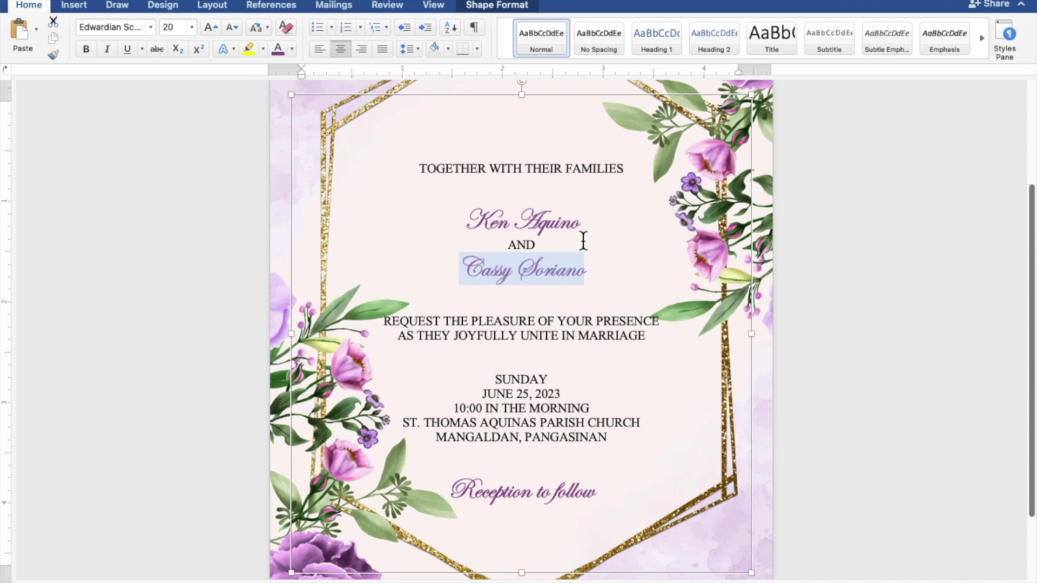
left_click_drag(591, 227, 495, 227)
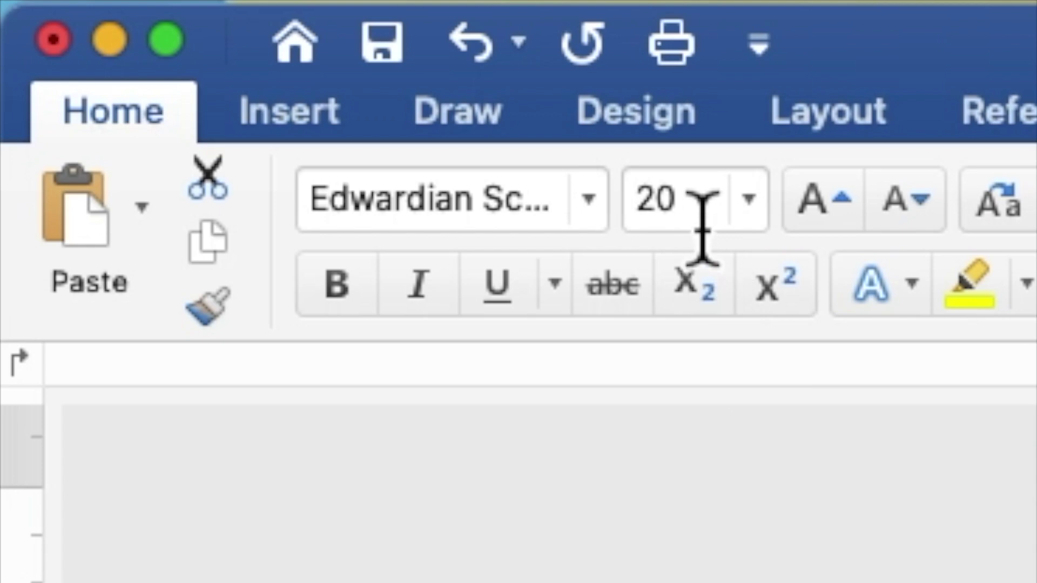
left_click(178, 30)
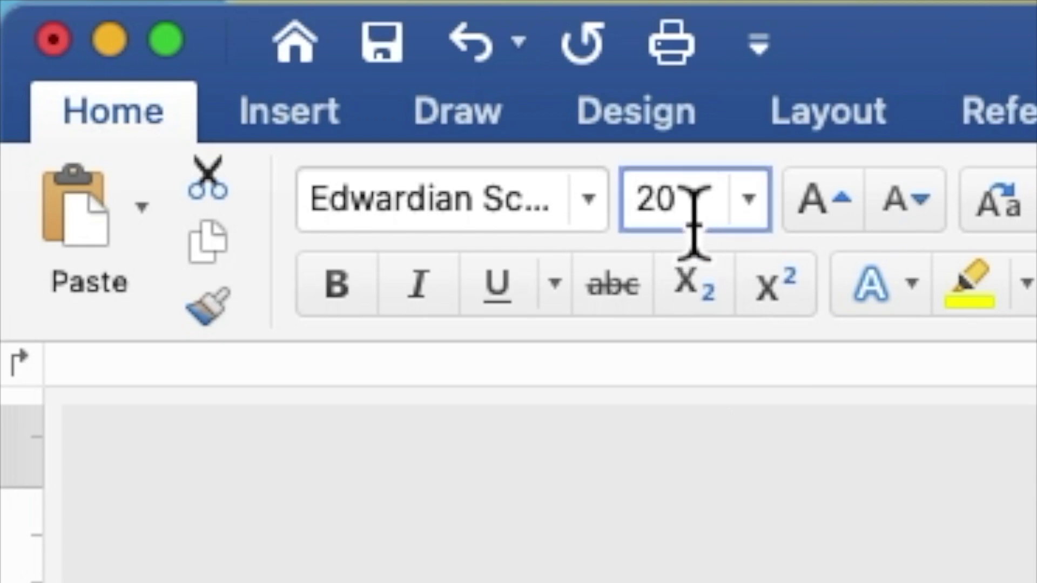
- Set the bride's and groom's names to font size 40
left_click_drag(695, 221, 650, 225)
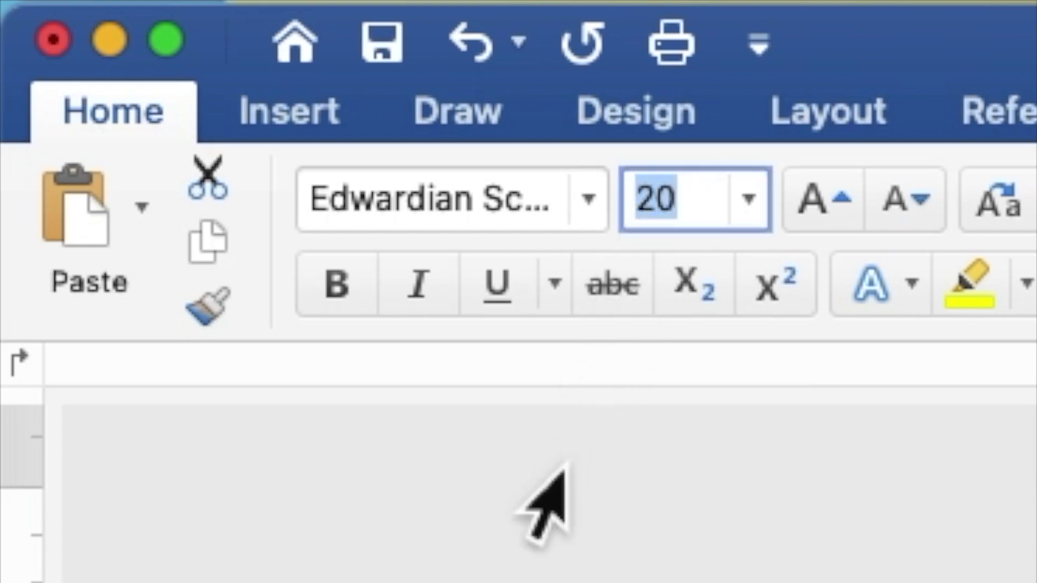
type("40")
key("Return")
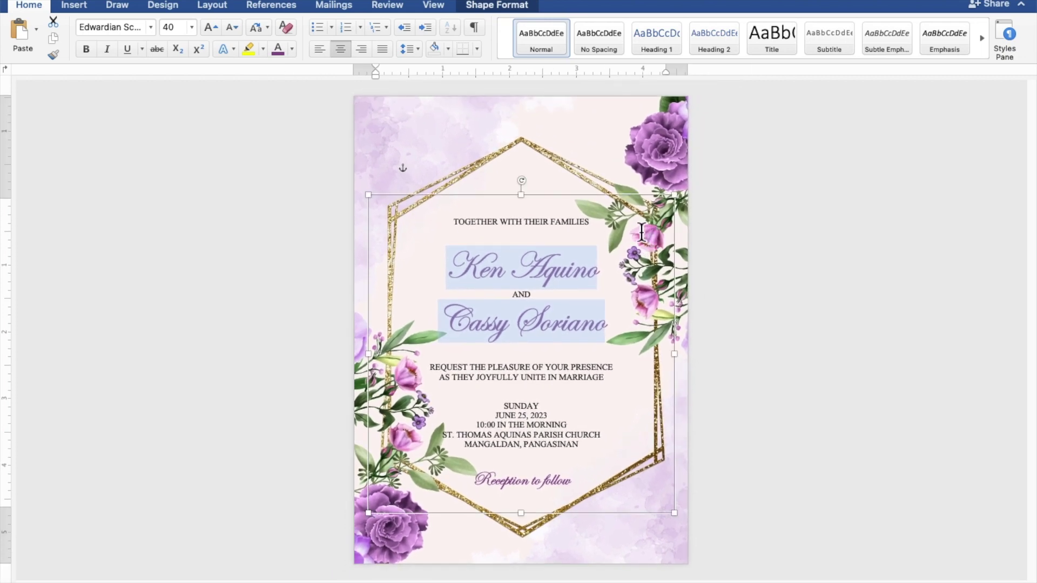
- Insert a blank line after the first line and another above 'REQUEST THE PLEASURE'
left_click(526, 236)
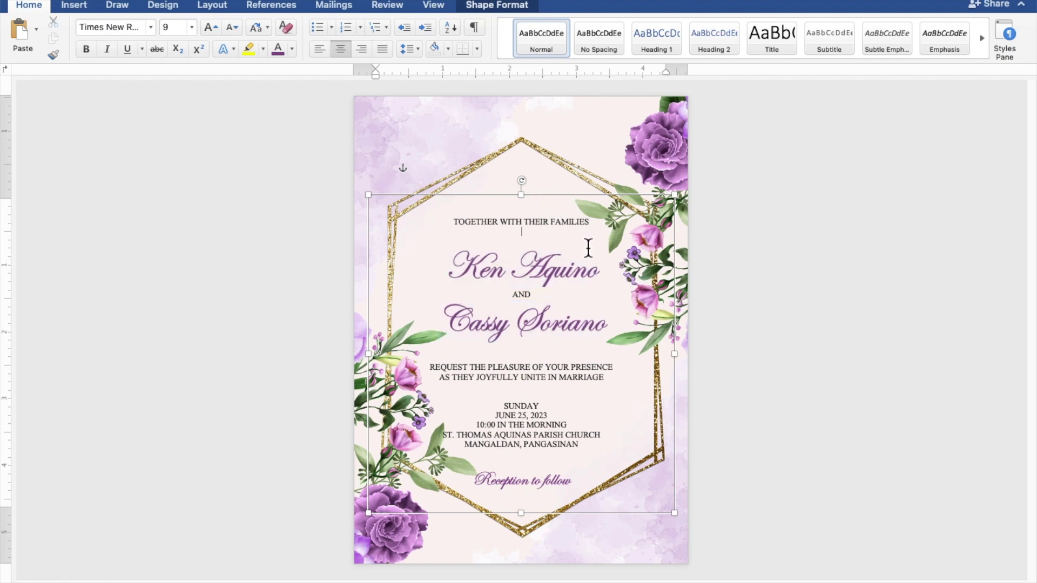
key("Return")
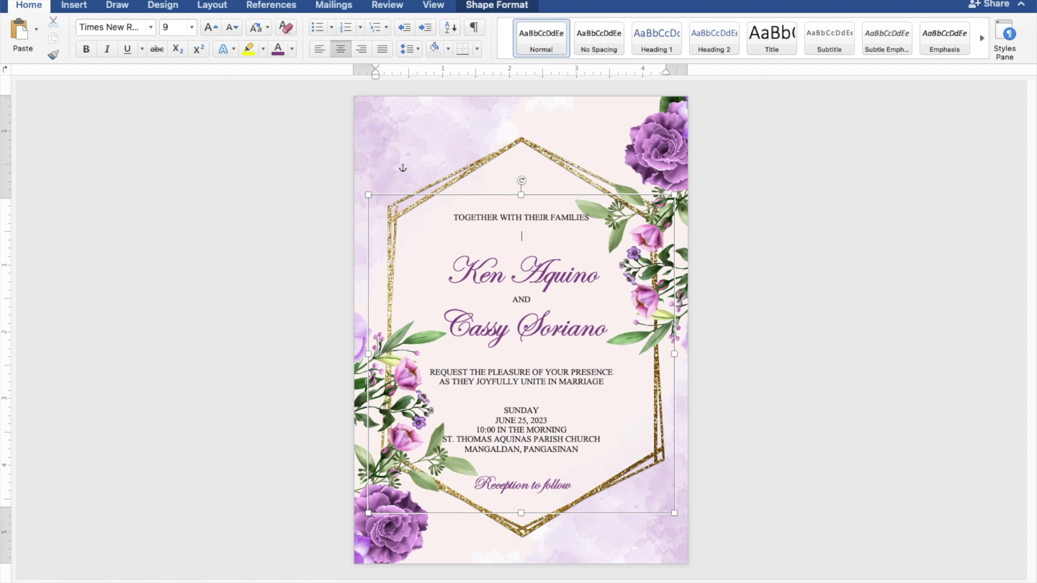
left_click(539, 363)
key("Return")
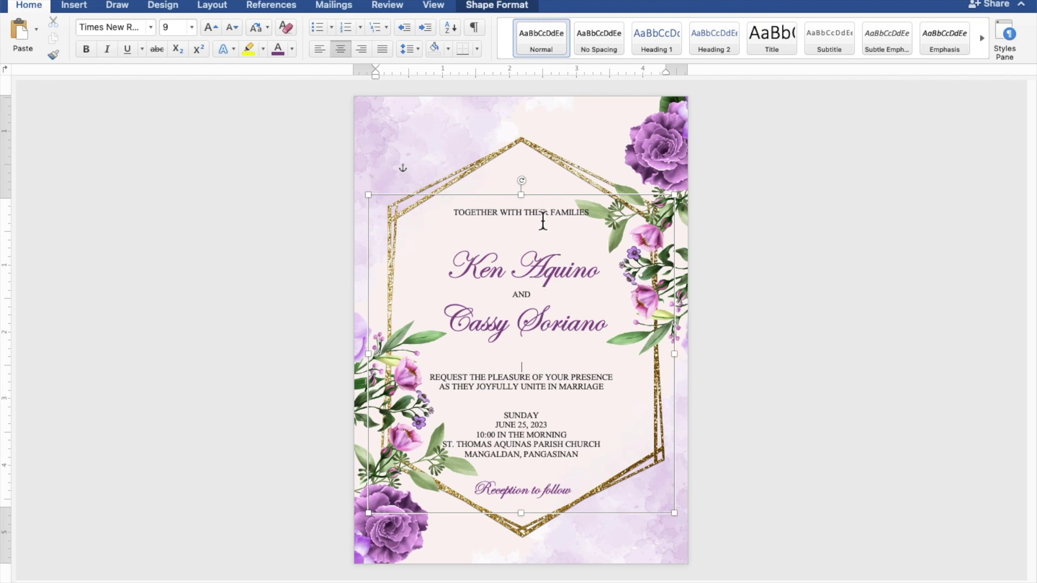
- Nudge the invitation text box up three steps inside the gold hexagon frame
left_click(549, 203)
key("Up")
key("Up")
key("Up")
key("Up")
key("Up")
key("Up")
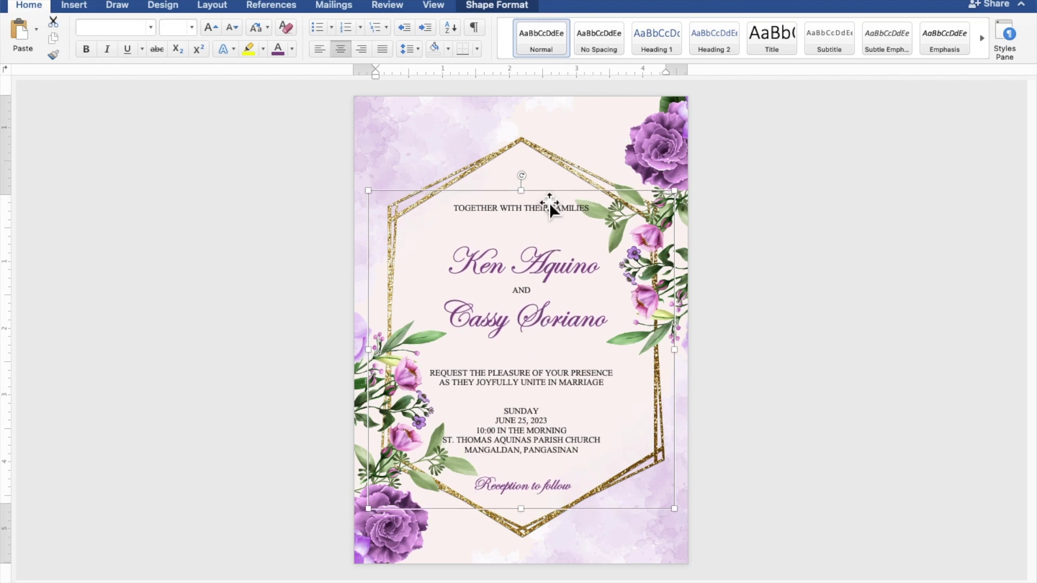
key("Up")
key("Up")
key("Up")
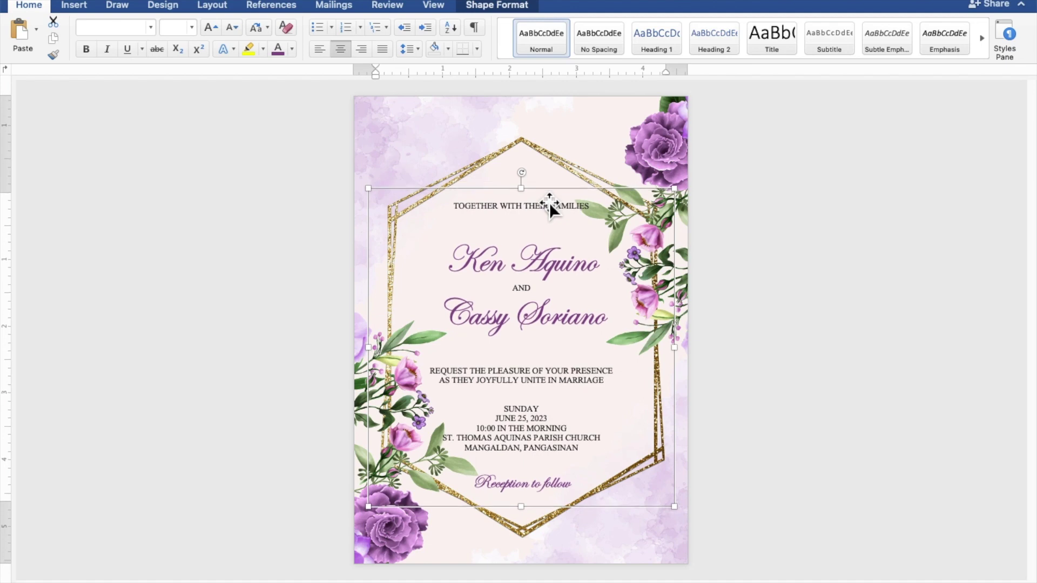
key("Up")
key("Up")
key("Up")
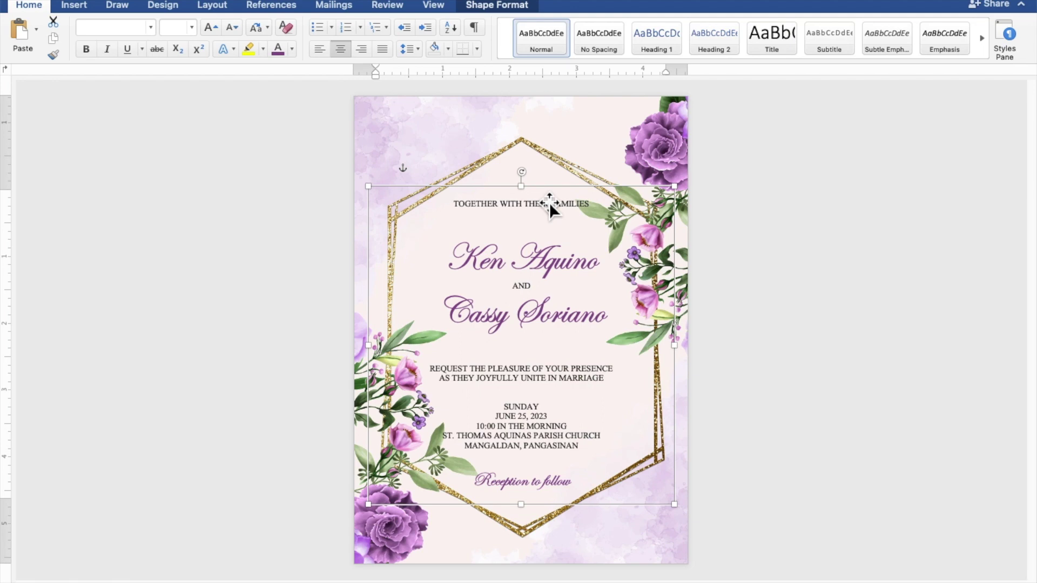
left_click(852, 223)
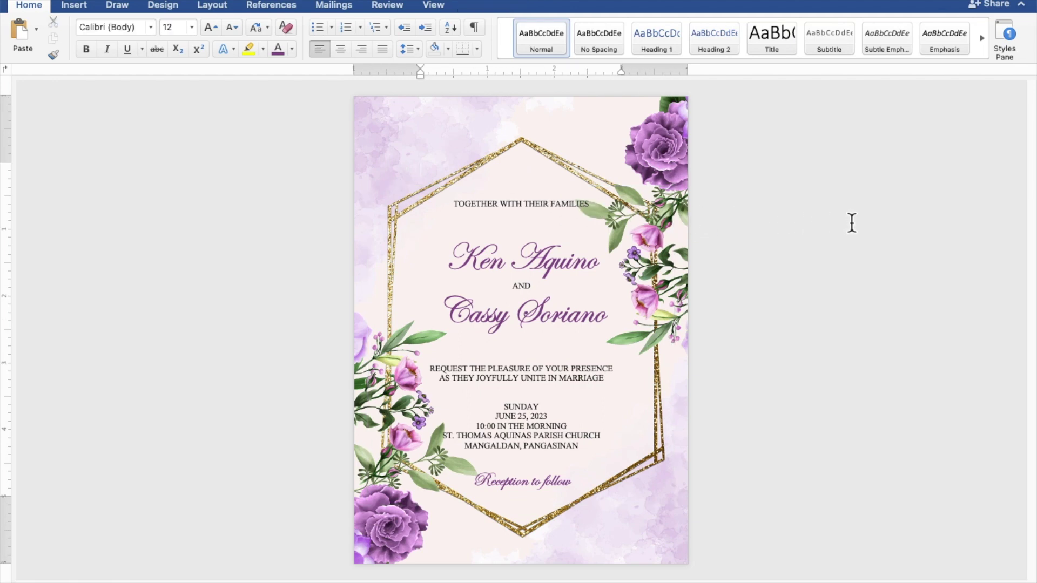